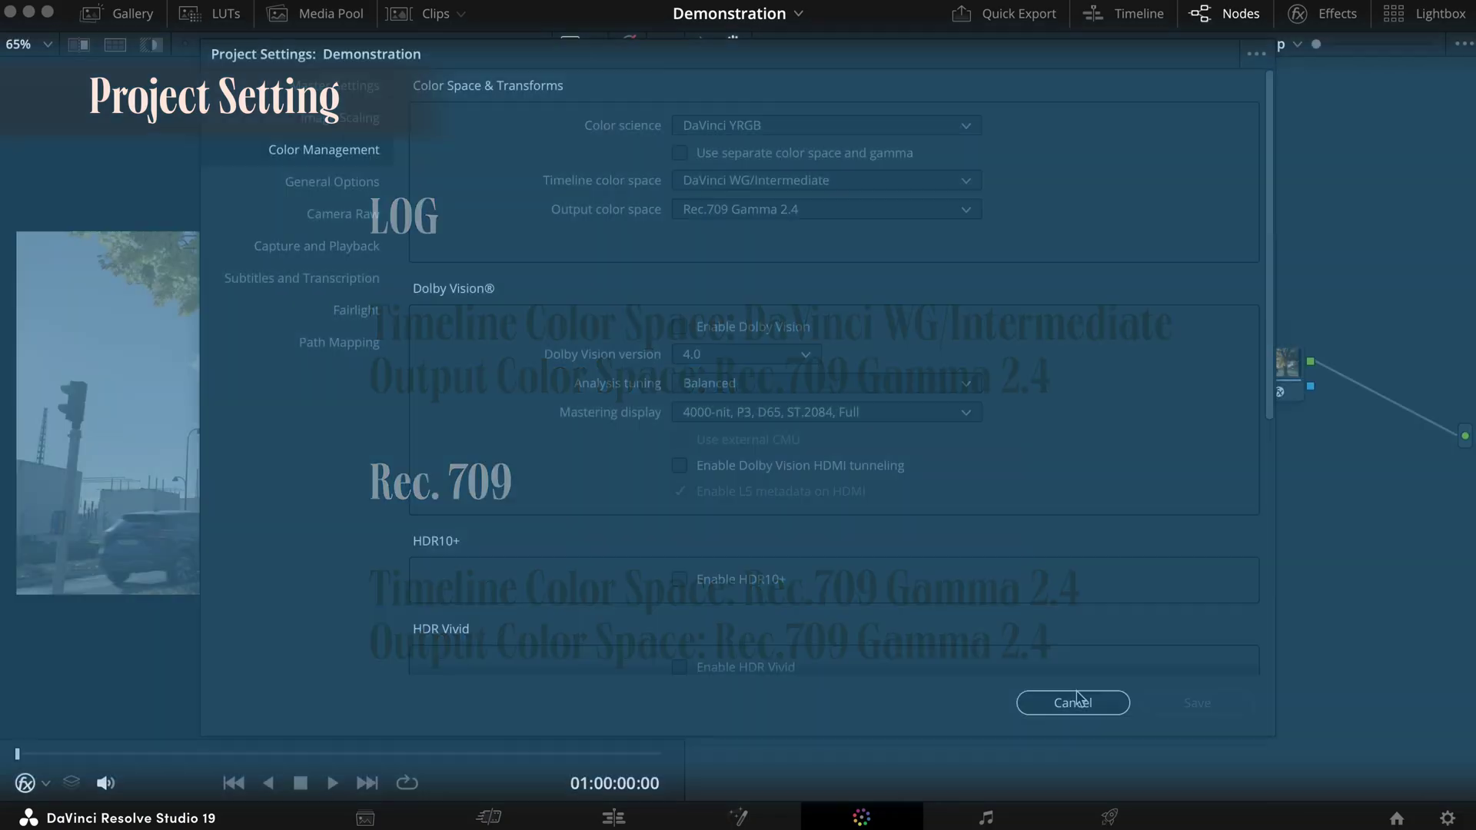
# - Close Project Settings after reviewing the Color Management color space settings
pyautogui.click(1073, 701)
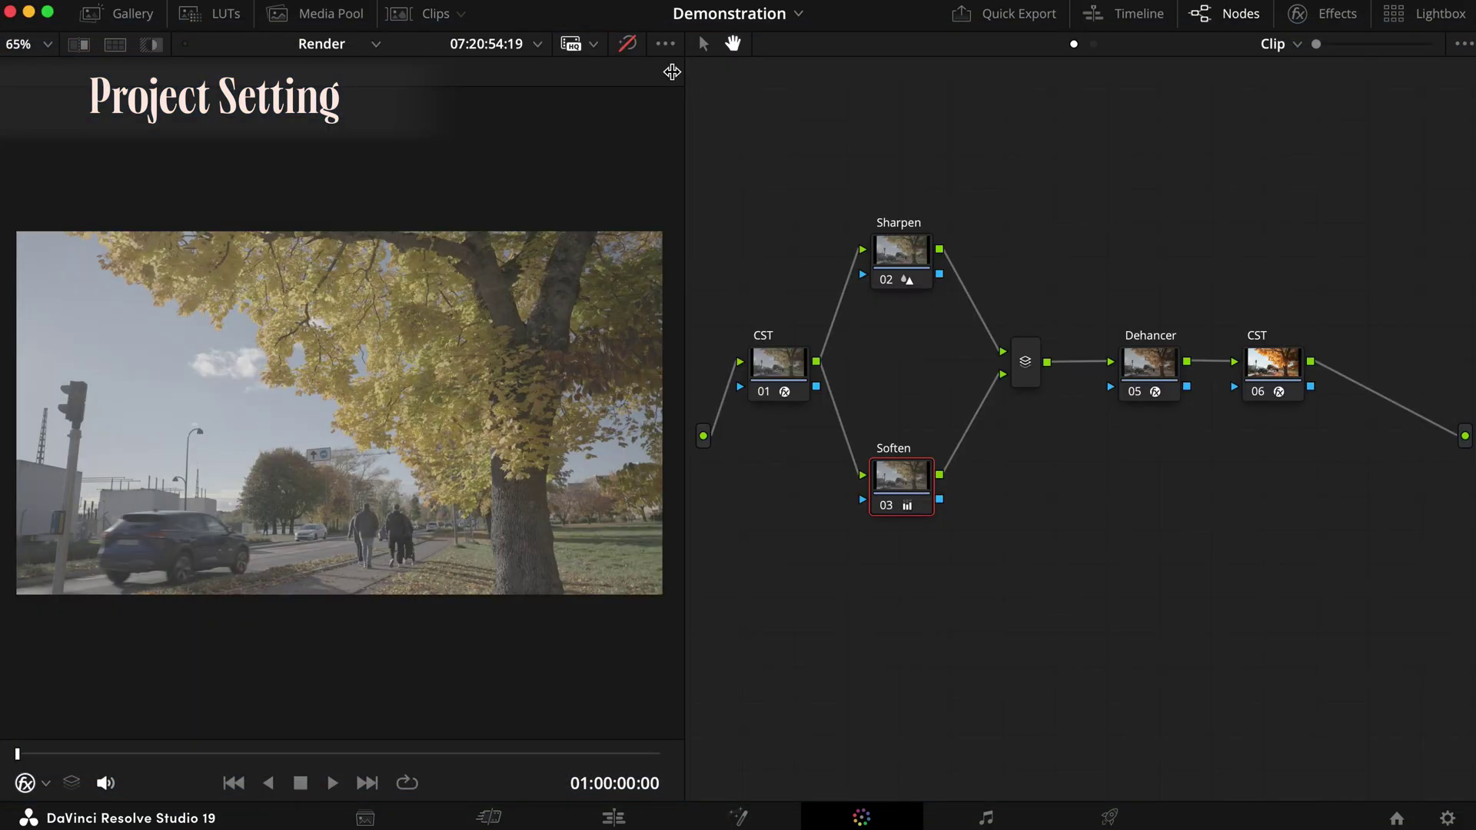
# - Add a serial node after output CST node 06 and label it 'False Colors'
pyautogui.click(627, 45)
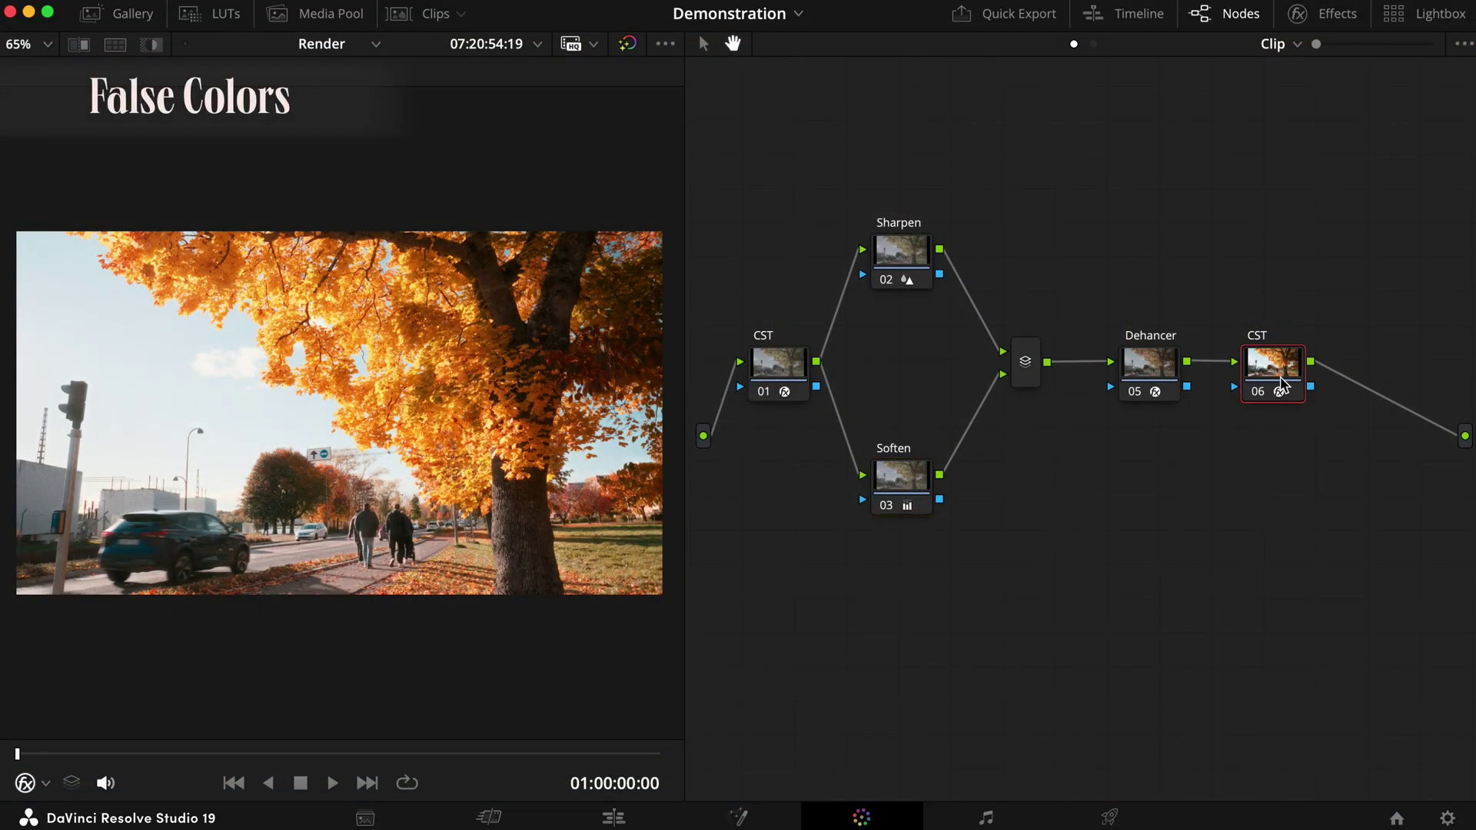
pyautogui.hotkey('alt', 's')
pyautogui.rightClick(1381, 378)
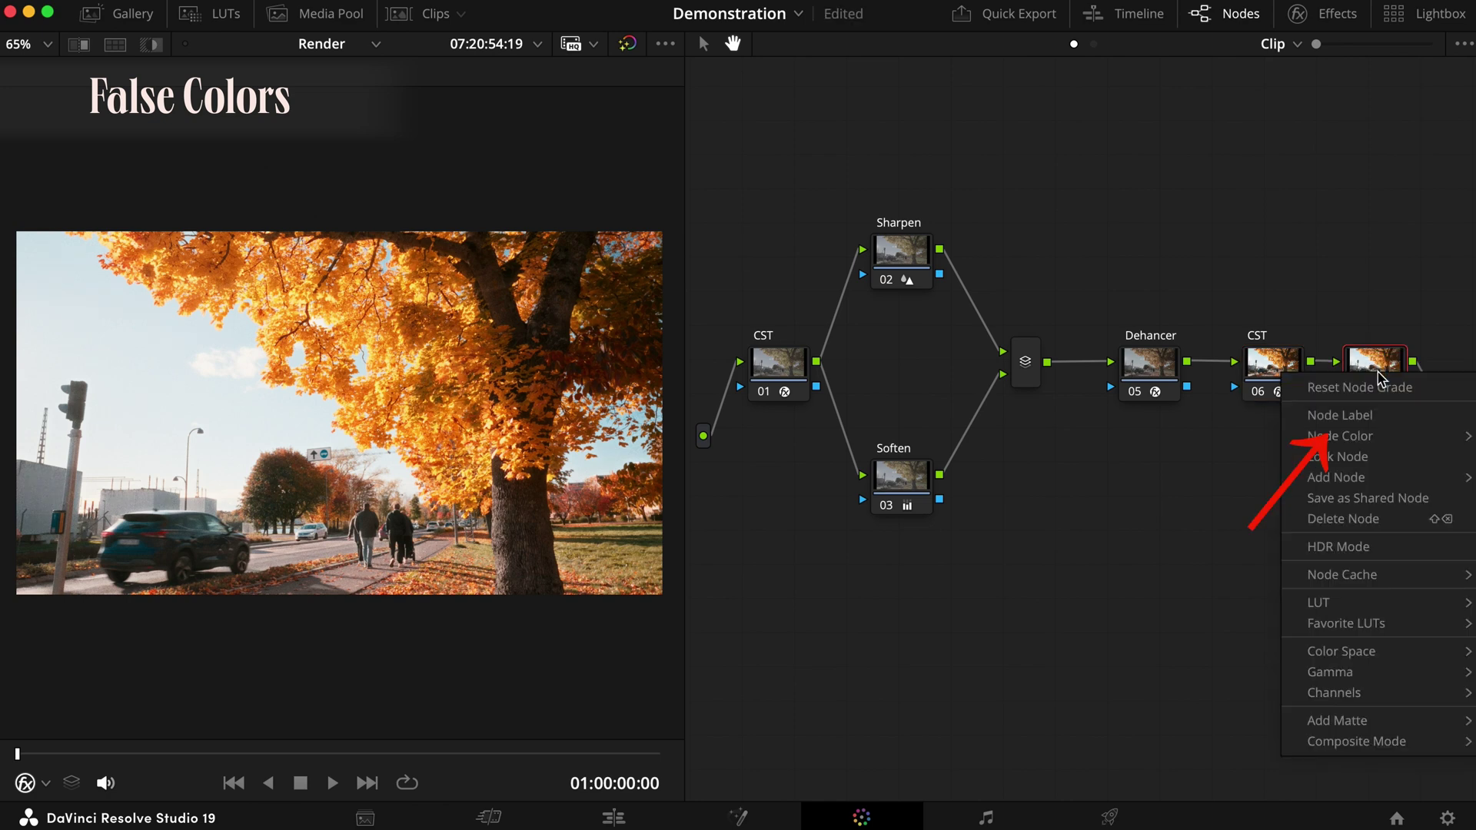
pyautogui.click(1388, 419)
pyautogui.write('False Co')
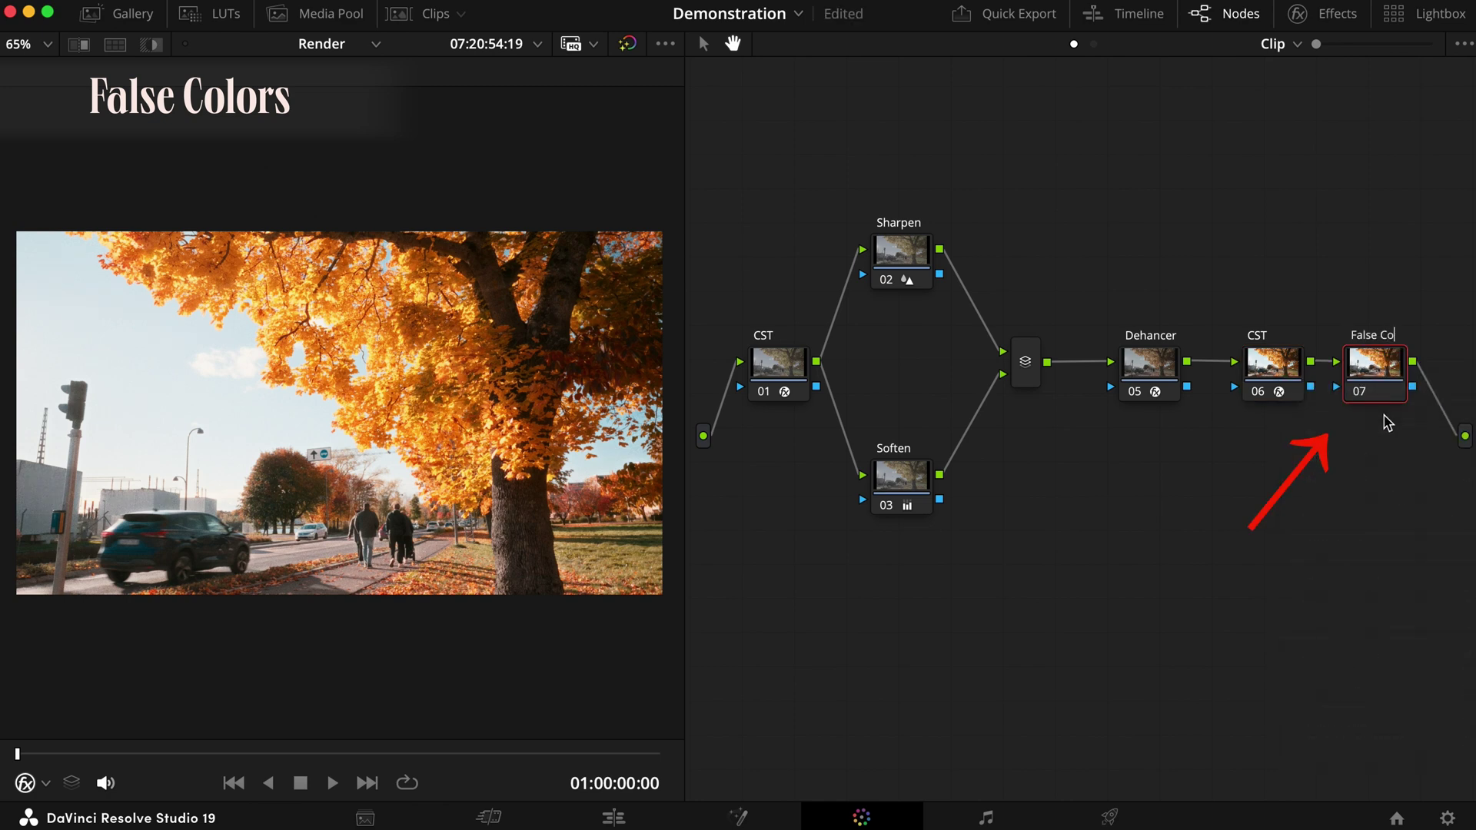
pyautogui.write('lors')
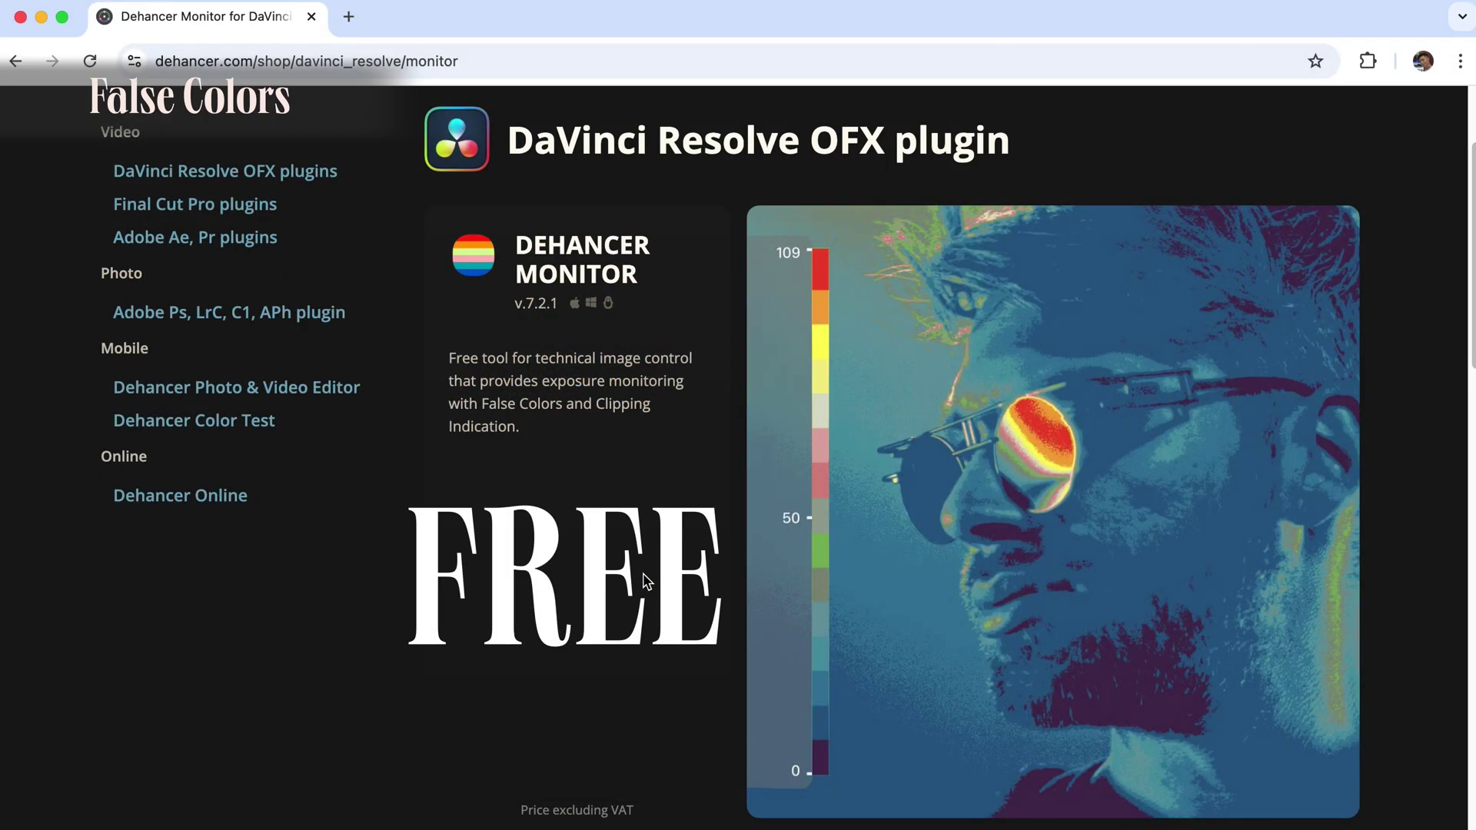
pyautogui.scroll(-2, 645, 581)
pyautogui.scroll(-5, 637, 538)
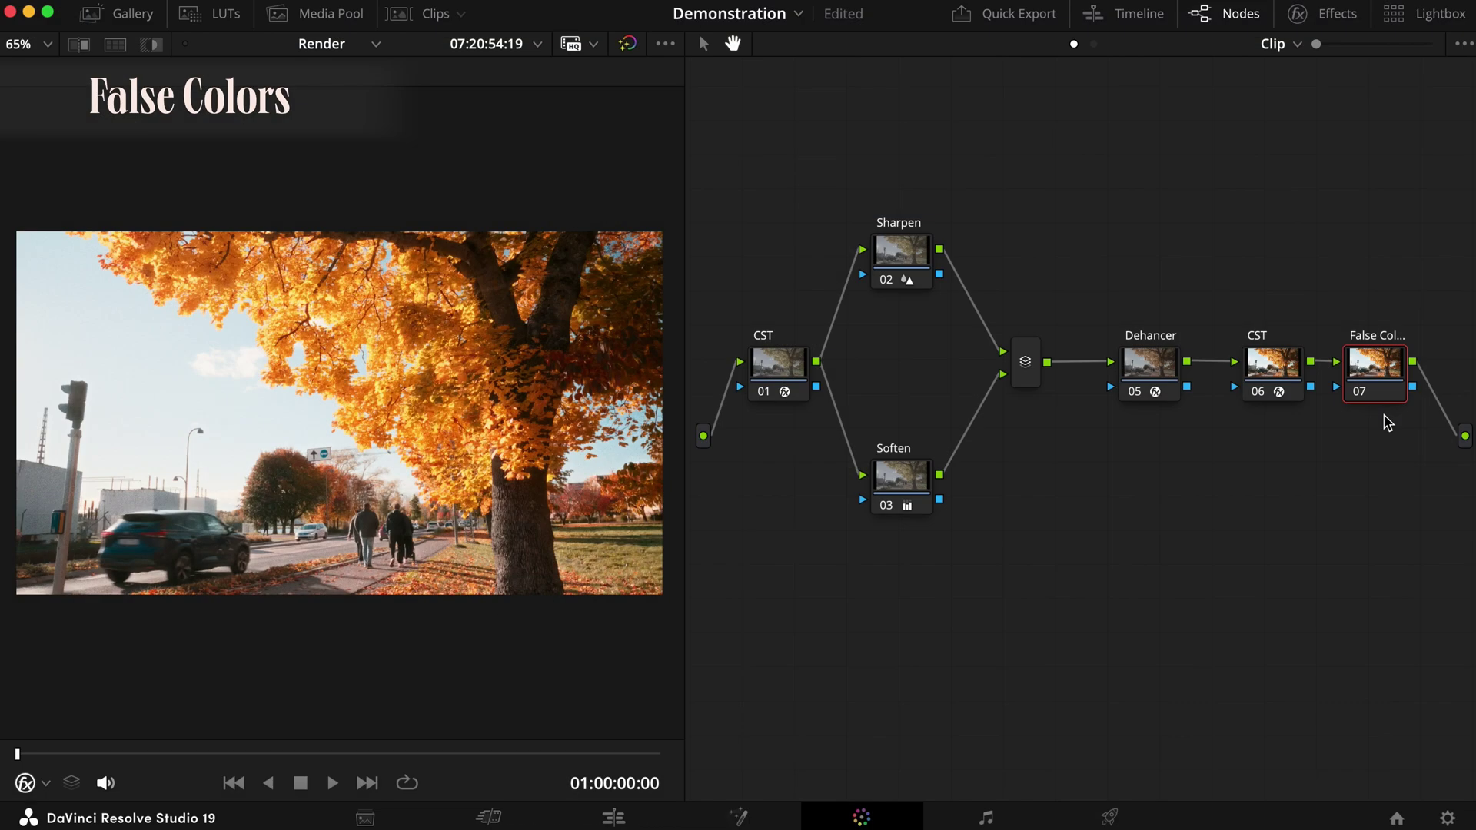
# - Apply Dehancer Monitor to node 07 and enable the False Colors node
pyautogui.click(1338, 17)
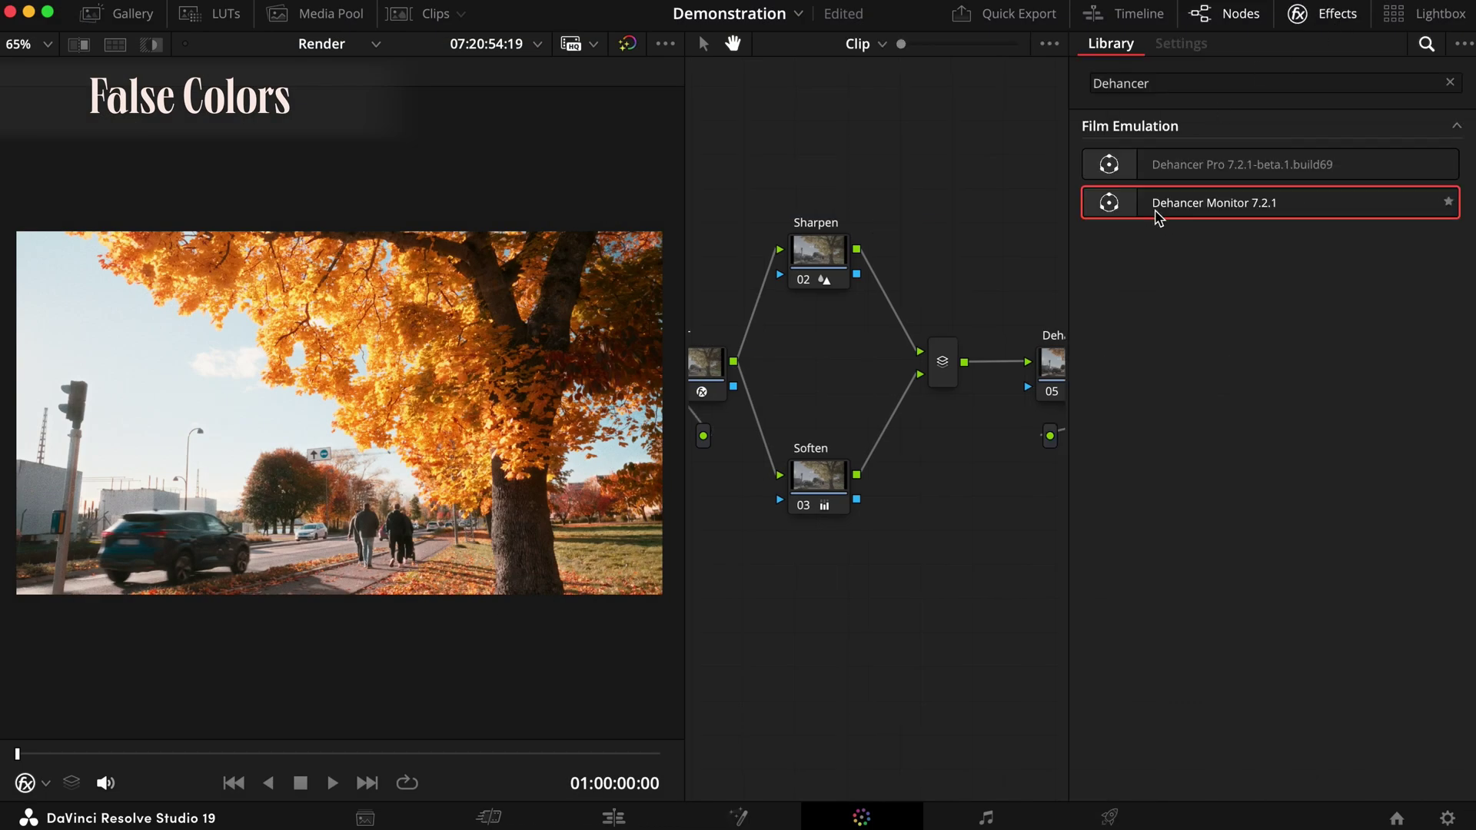
pyautogui.click(1338, 16)
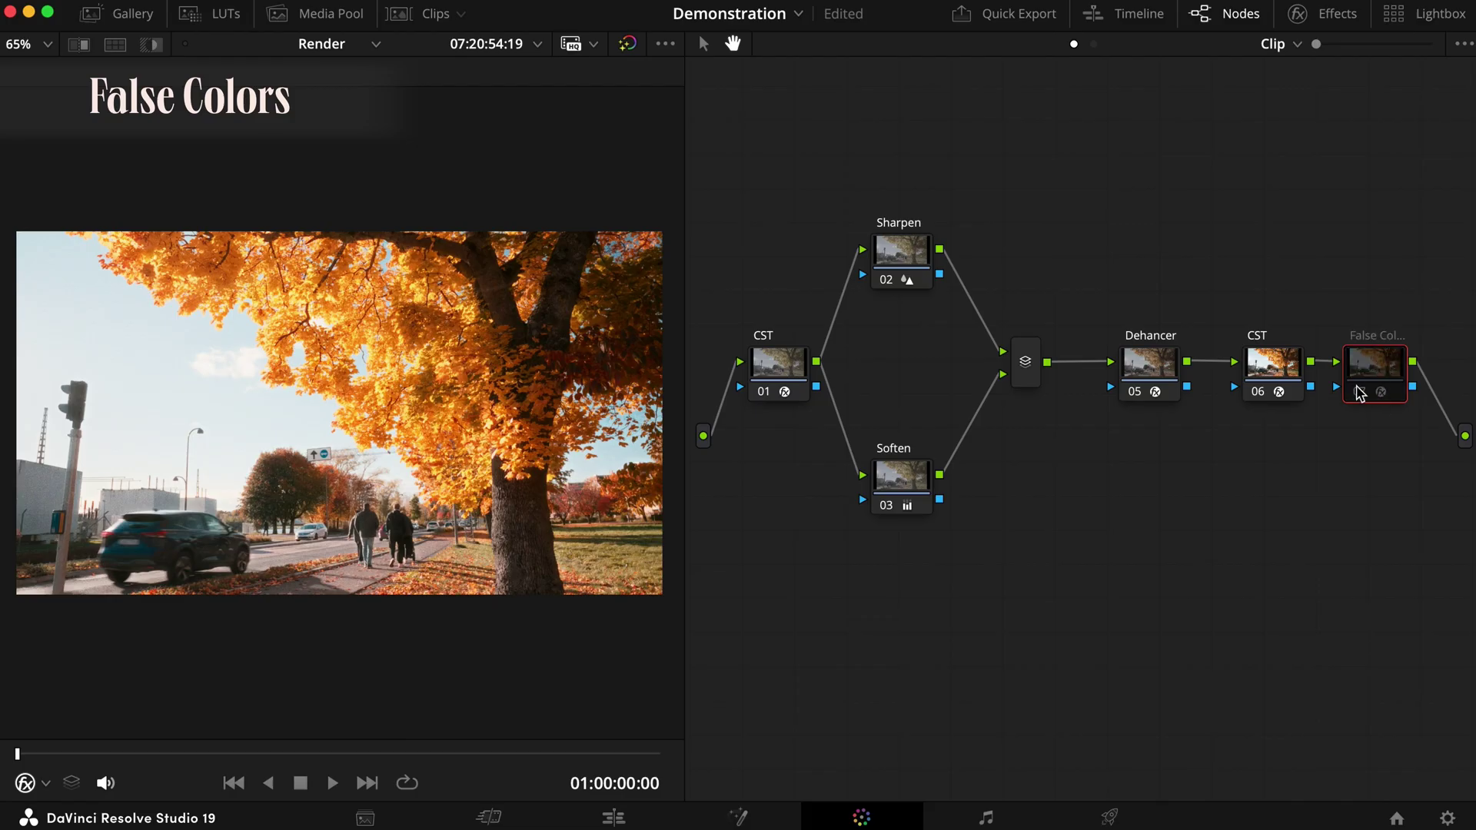
pyautogui.click(1360, 393)
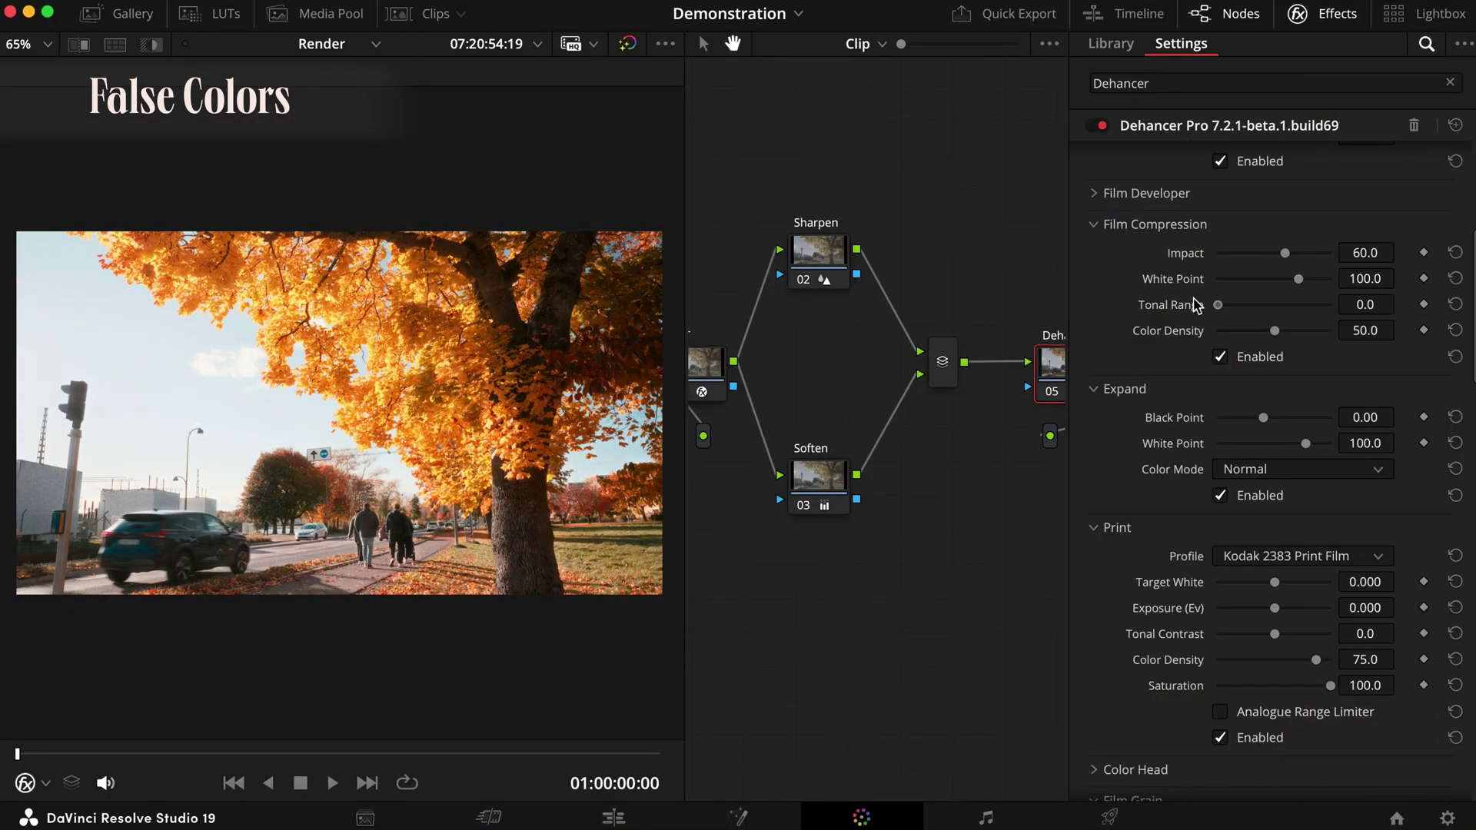
# - Set Dehancer's Film Compression Tonal Range to 15 while checking exposure in false colours
pyautogui.click(1300, 305)
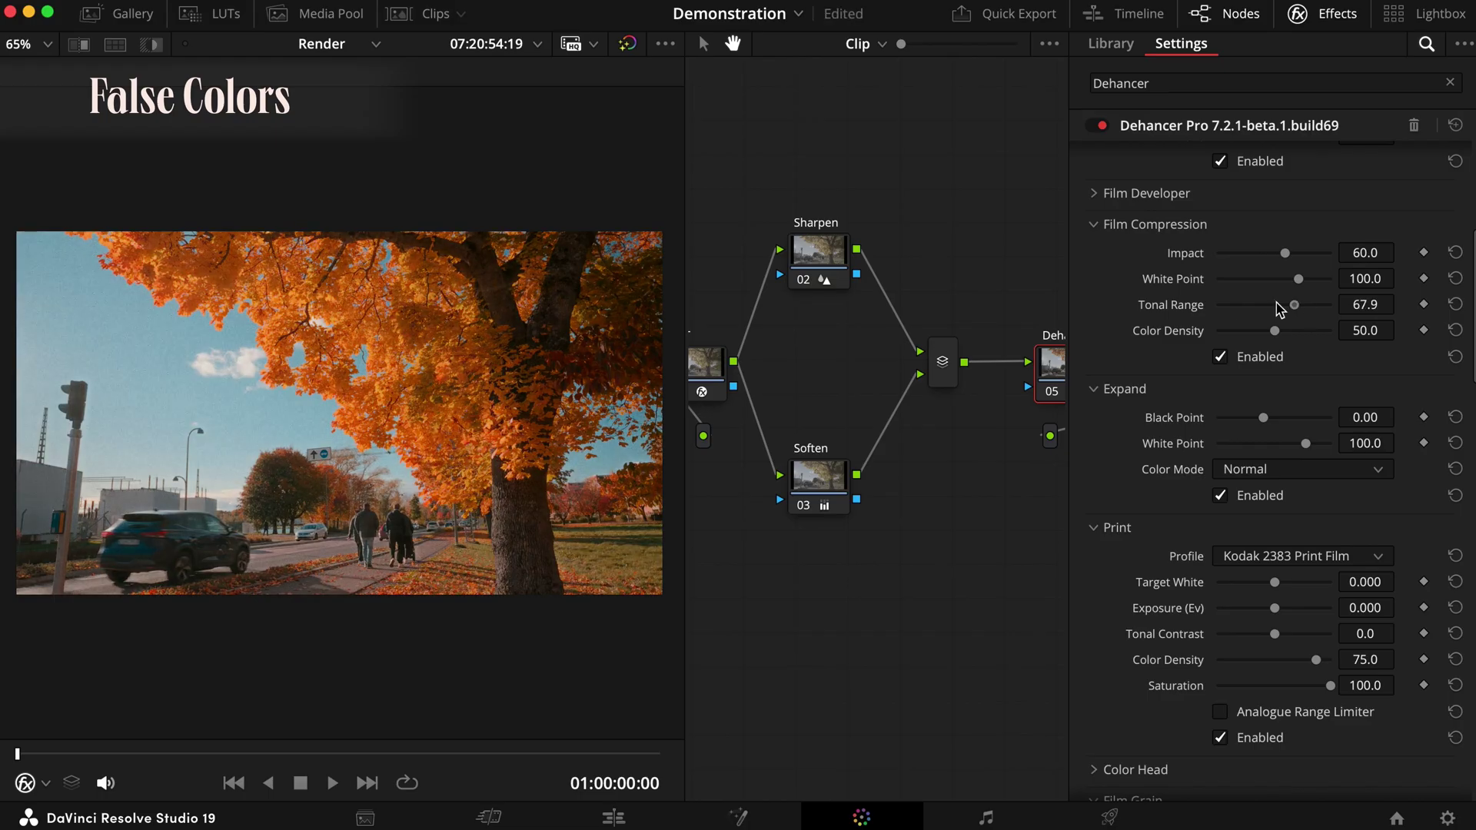
pyautogui.moveTo(1279, 309); pyautogui.dragTo(1255, 312)
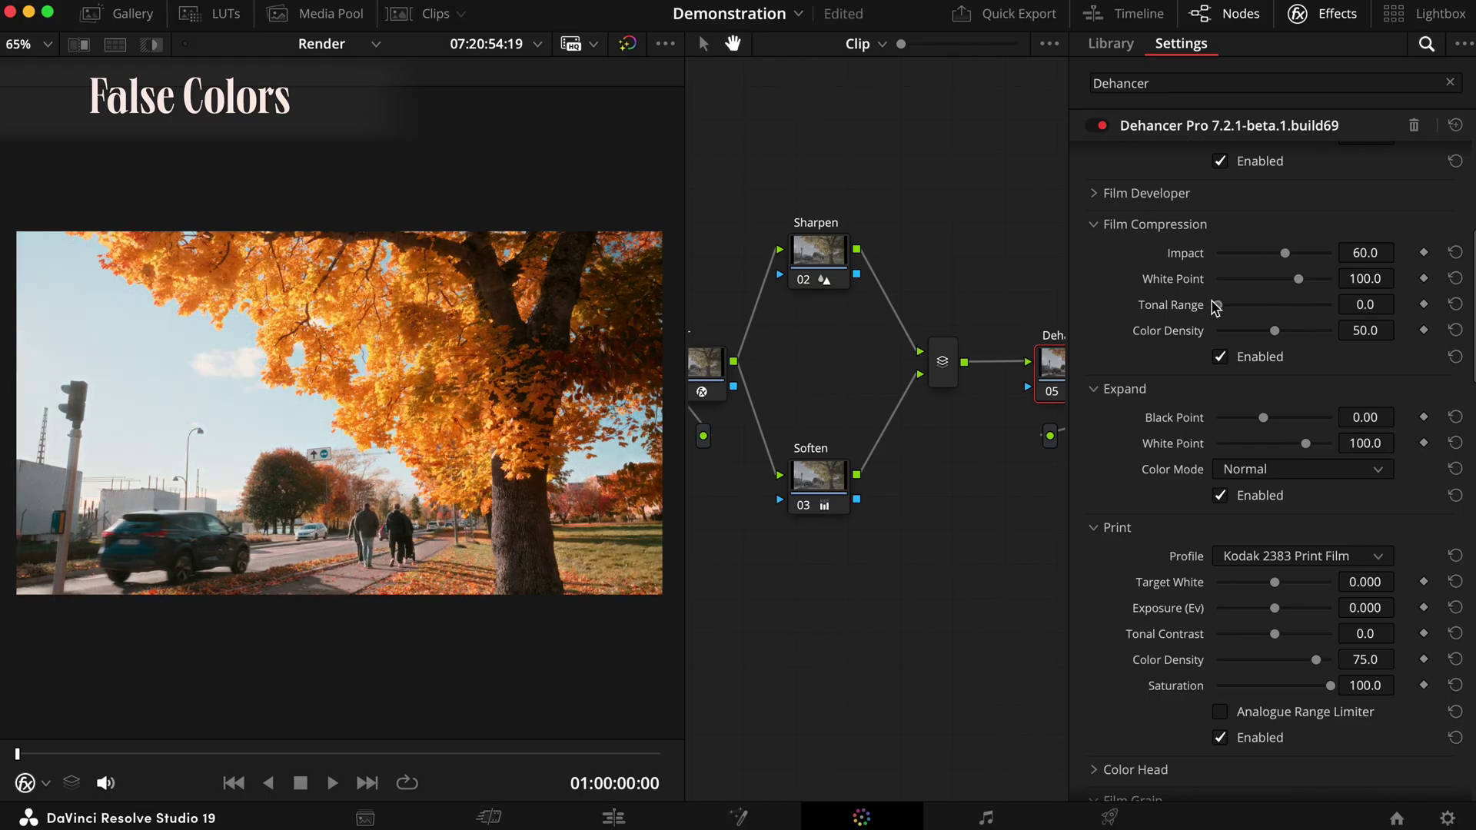
pyautogui.click(1344, 16)
pyautogui.click(1359, 392)
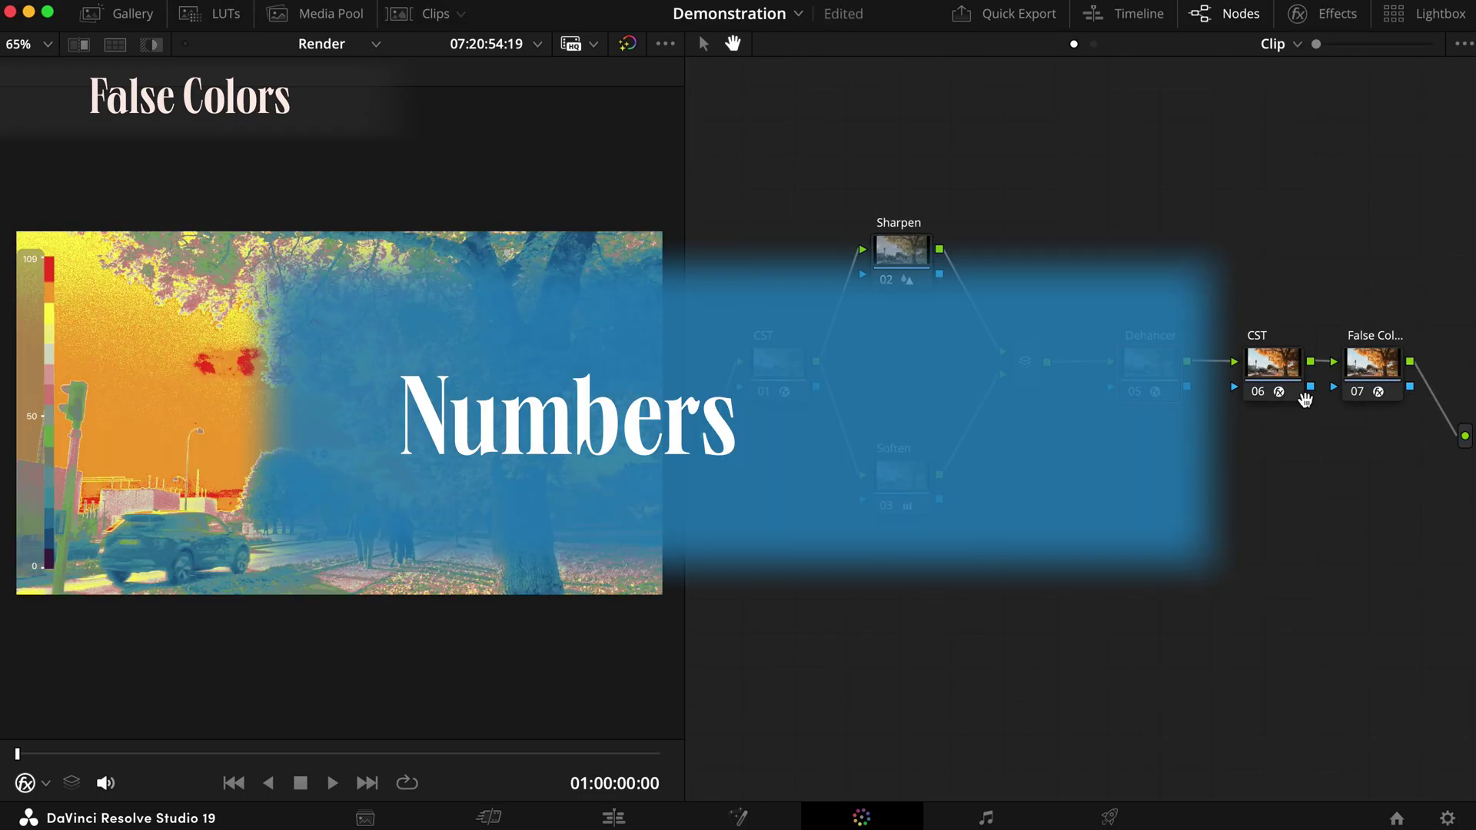
pyautogui.click(1328, 15)
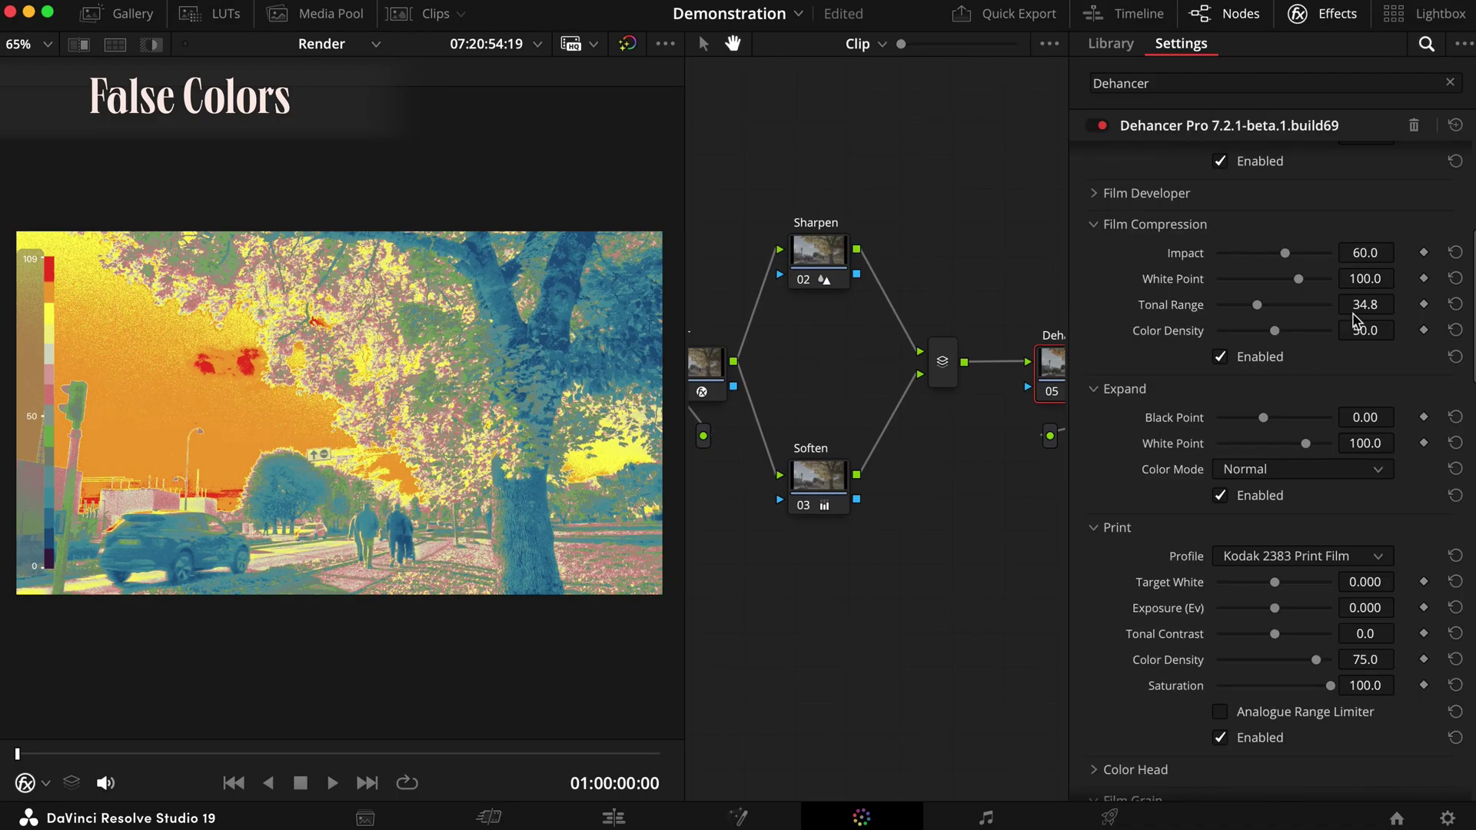
pyautogui.moveTo(1361, 304); pyautogui.dragTo(1356, 305)
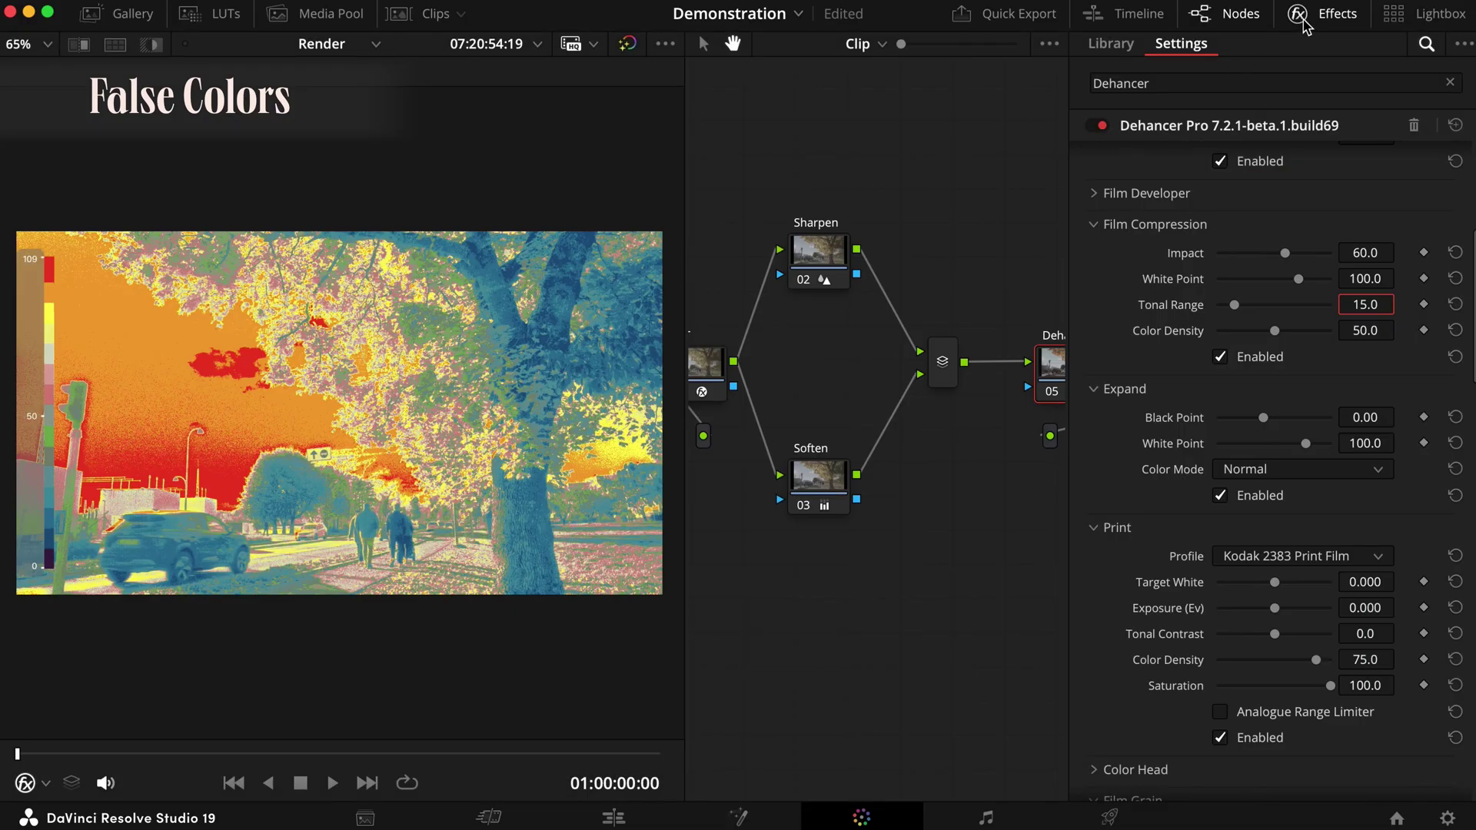
# - Compare the image with and without false colours, leaving False Colors switched off
pyautogui.click(1304, 27)
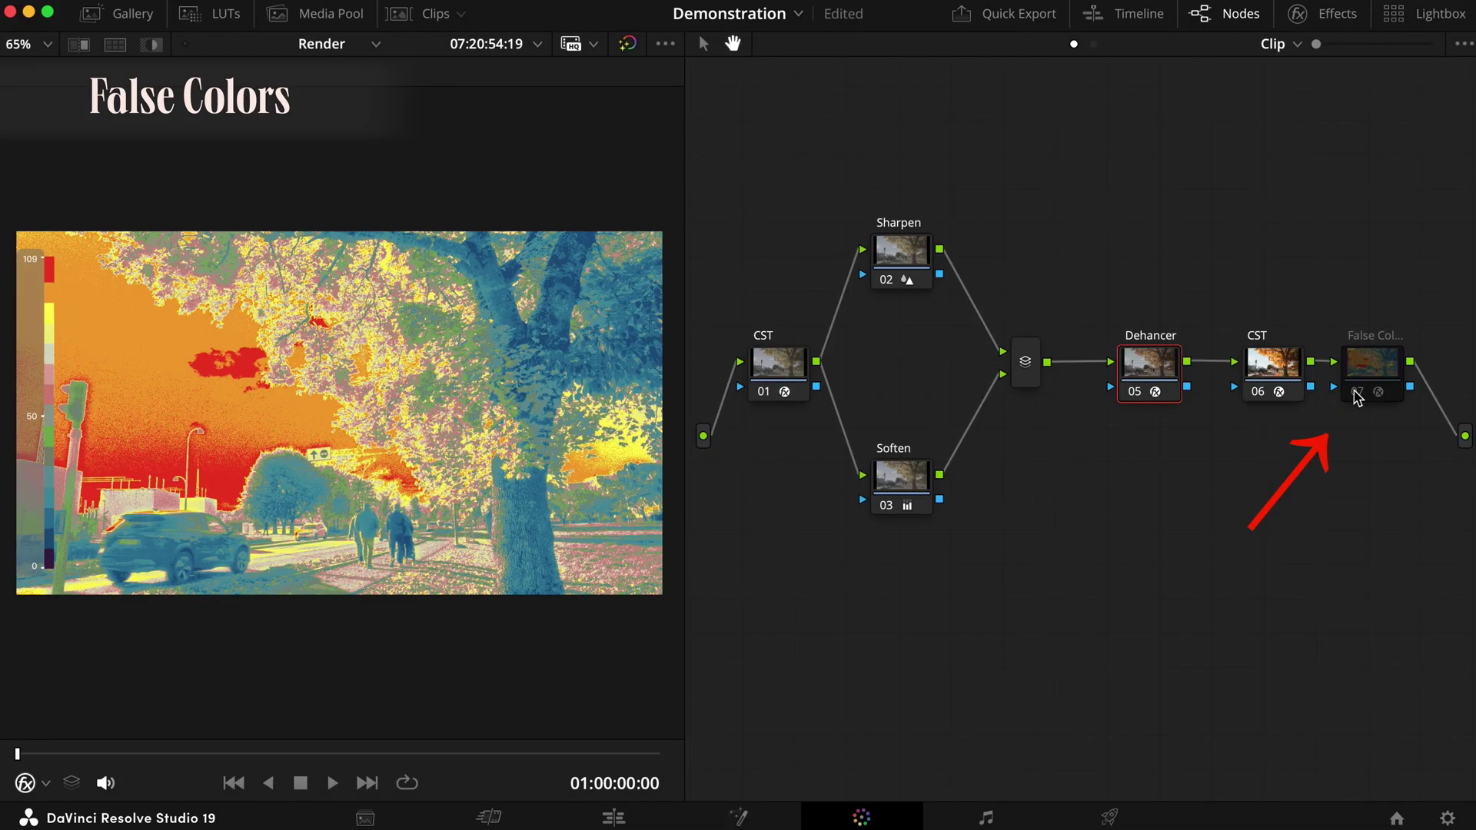
pyautogui.click(1357, 394)
pyautogui.click(1357, 394)
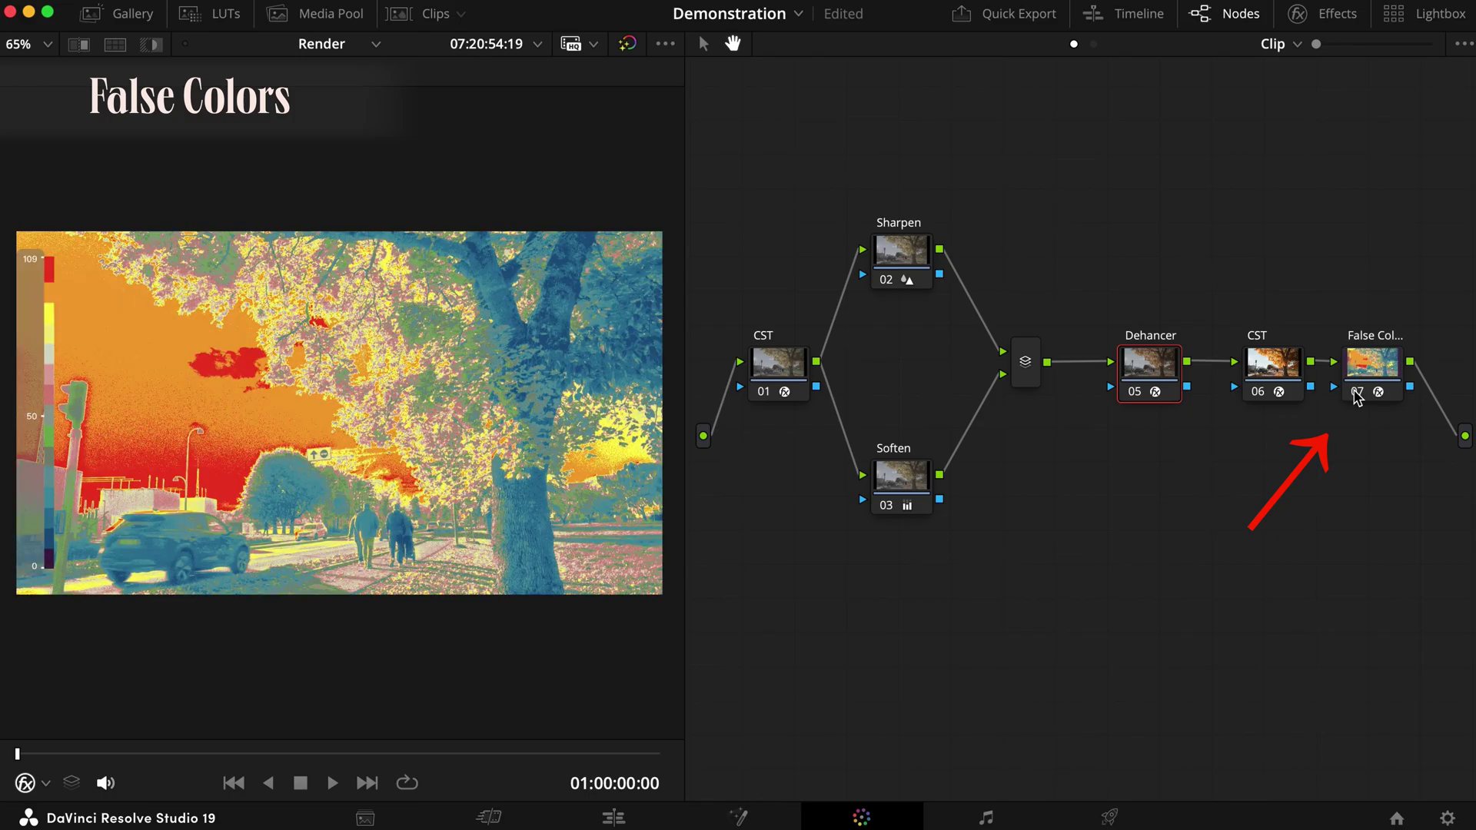
pyautogui.click(1356, 394)
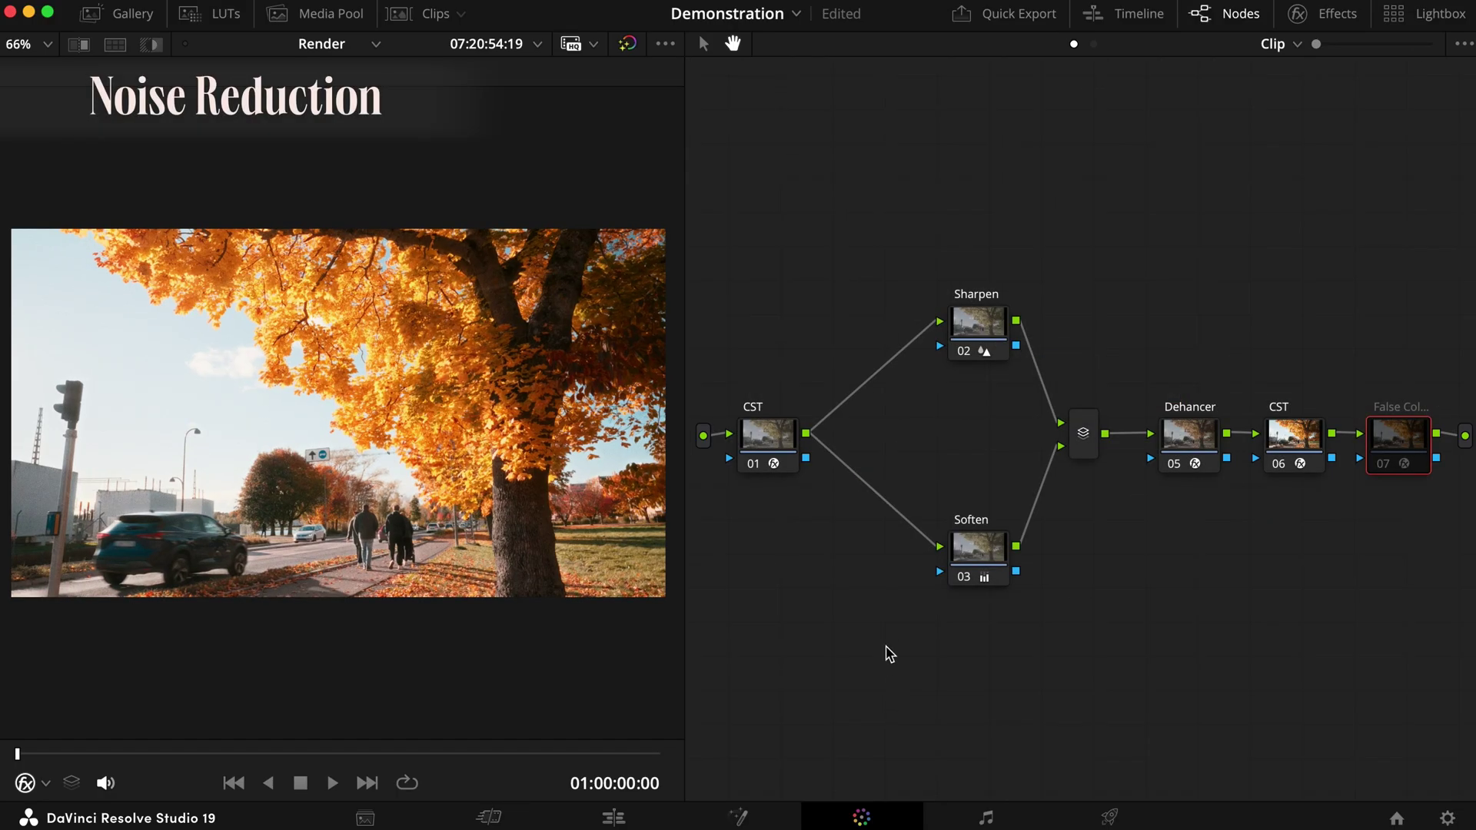
# - Add a serial node labelled (NR) after the first CST, wired into Soften
pyautogui.click(769, 445)
pyautogui.hotkey('alt', 's')
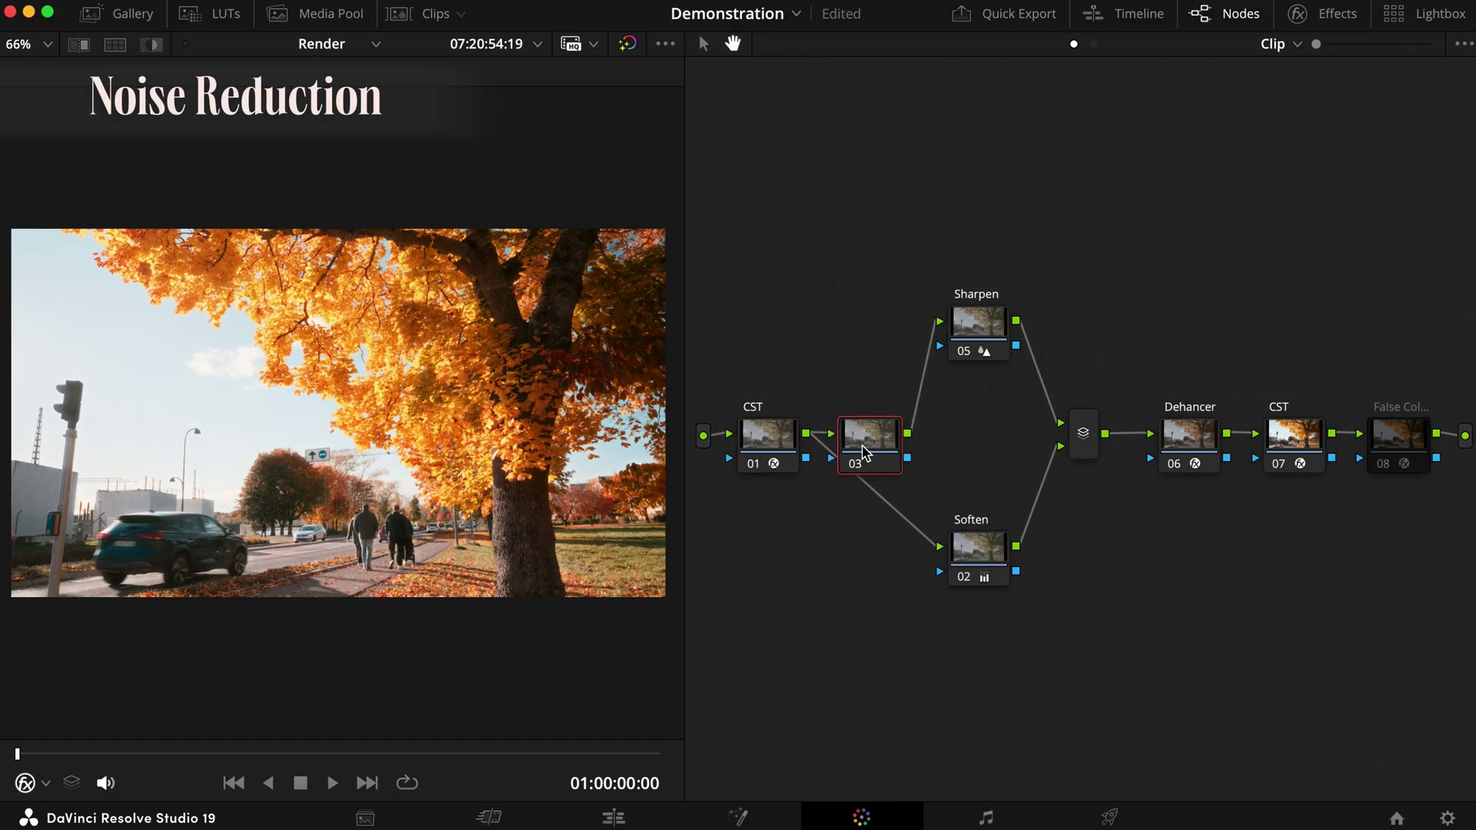
pyautogui.rightClick(865, 451)
pyautogui.click(914, 488)
pyautogui.write('(N')
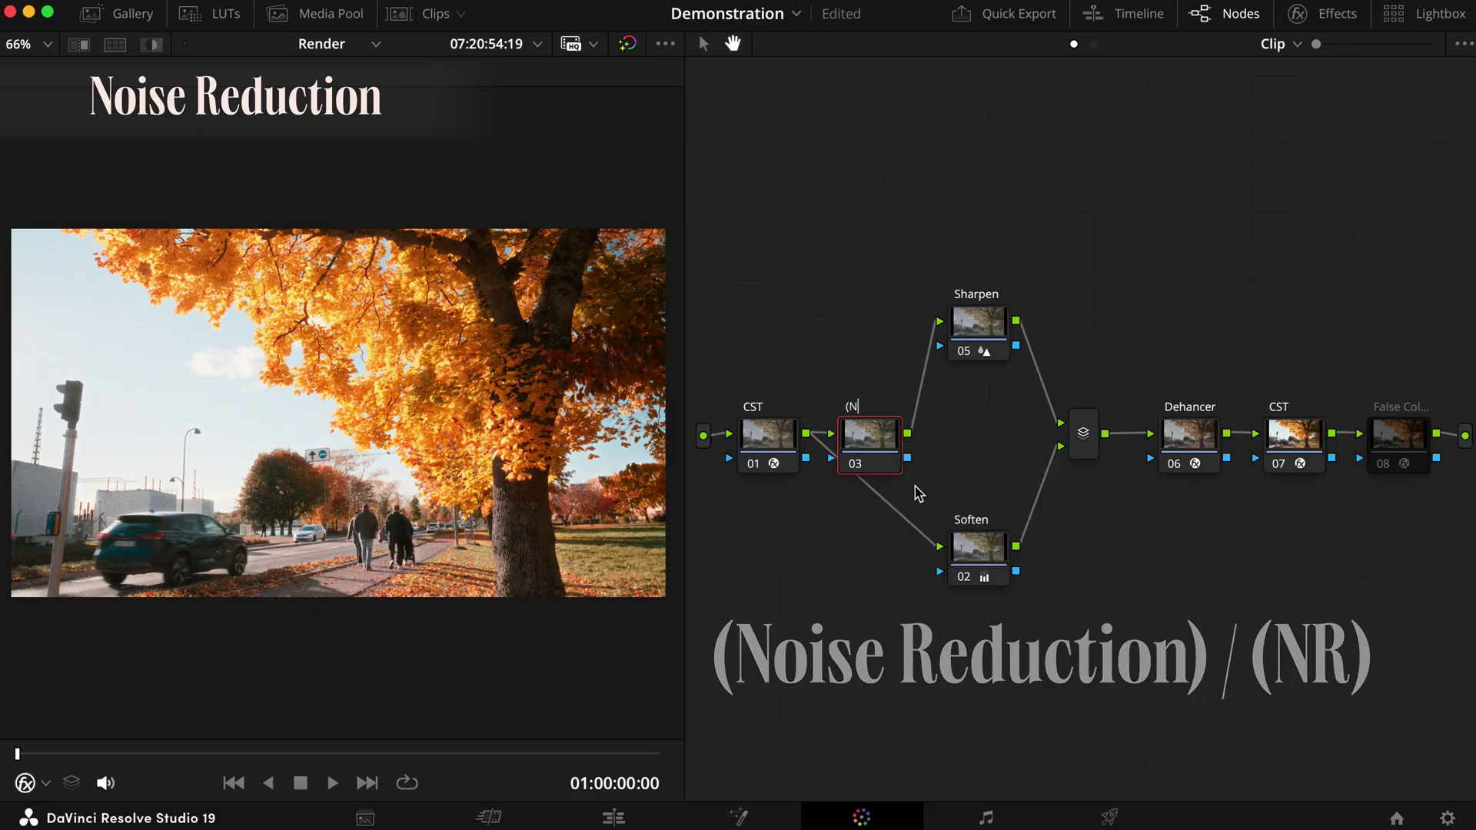
pyautogui.write('R)')
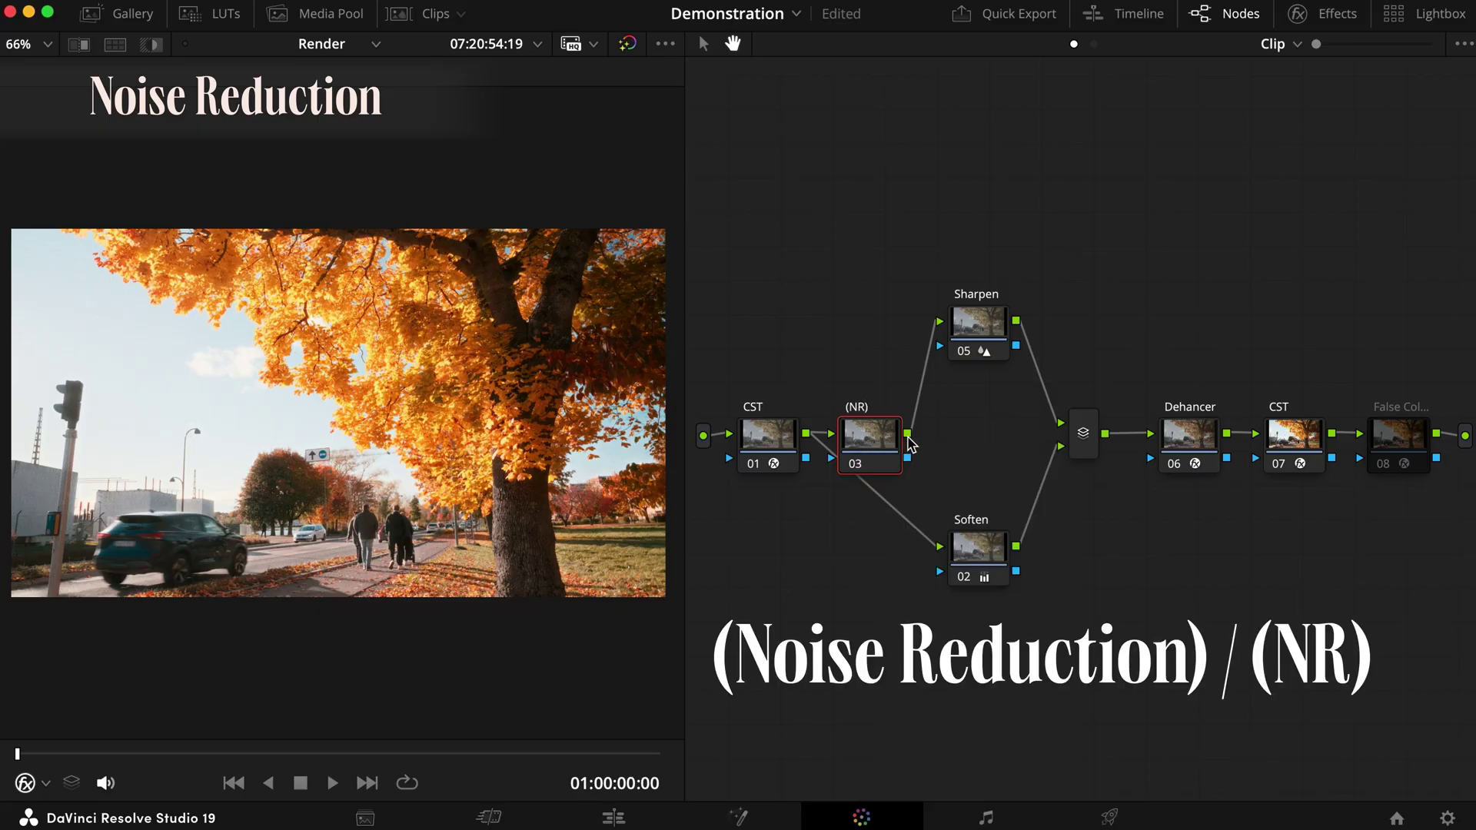
pyautogui.moveTo(947, 552); pyautogui.dragTo(941, 548)
pyautogui.moveTo(866, 453)
pyautogui.mouseDown()
pyautogui.moveTo(692, 384)
pyautogui.moveTo(743, 370)
pyautogui.moveTo(866, 450)
pyautogui.mouseUp()
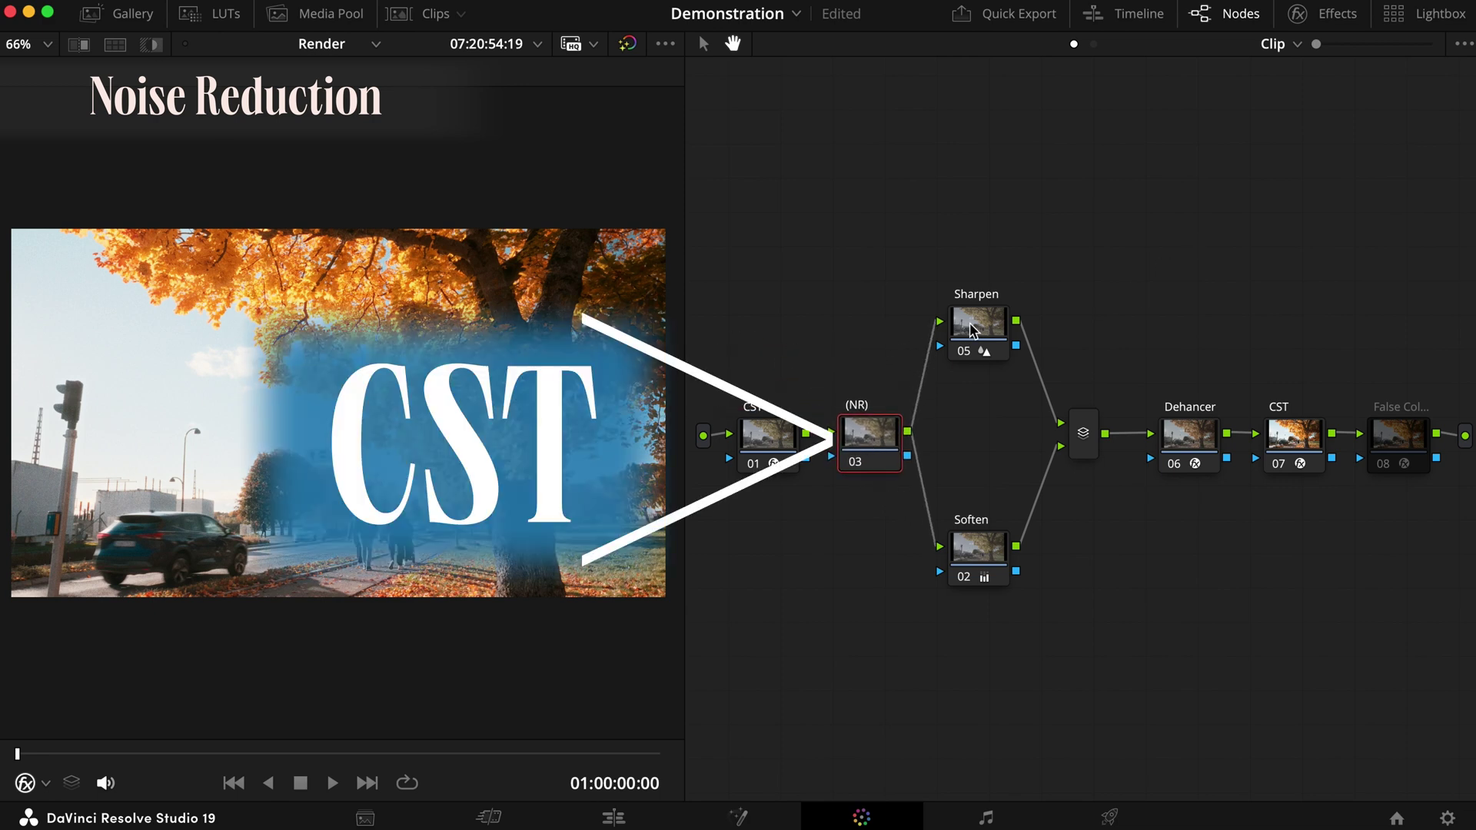
# - Apply the Noise Reduction effect from the Effects Library to the (NR) node
pyautogui.click(1310, 22)
pyautogui.moveTo(1141, 171); pyautogui.dragTo(796, 454)
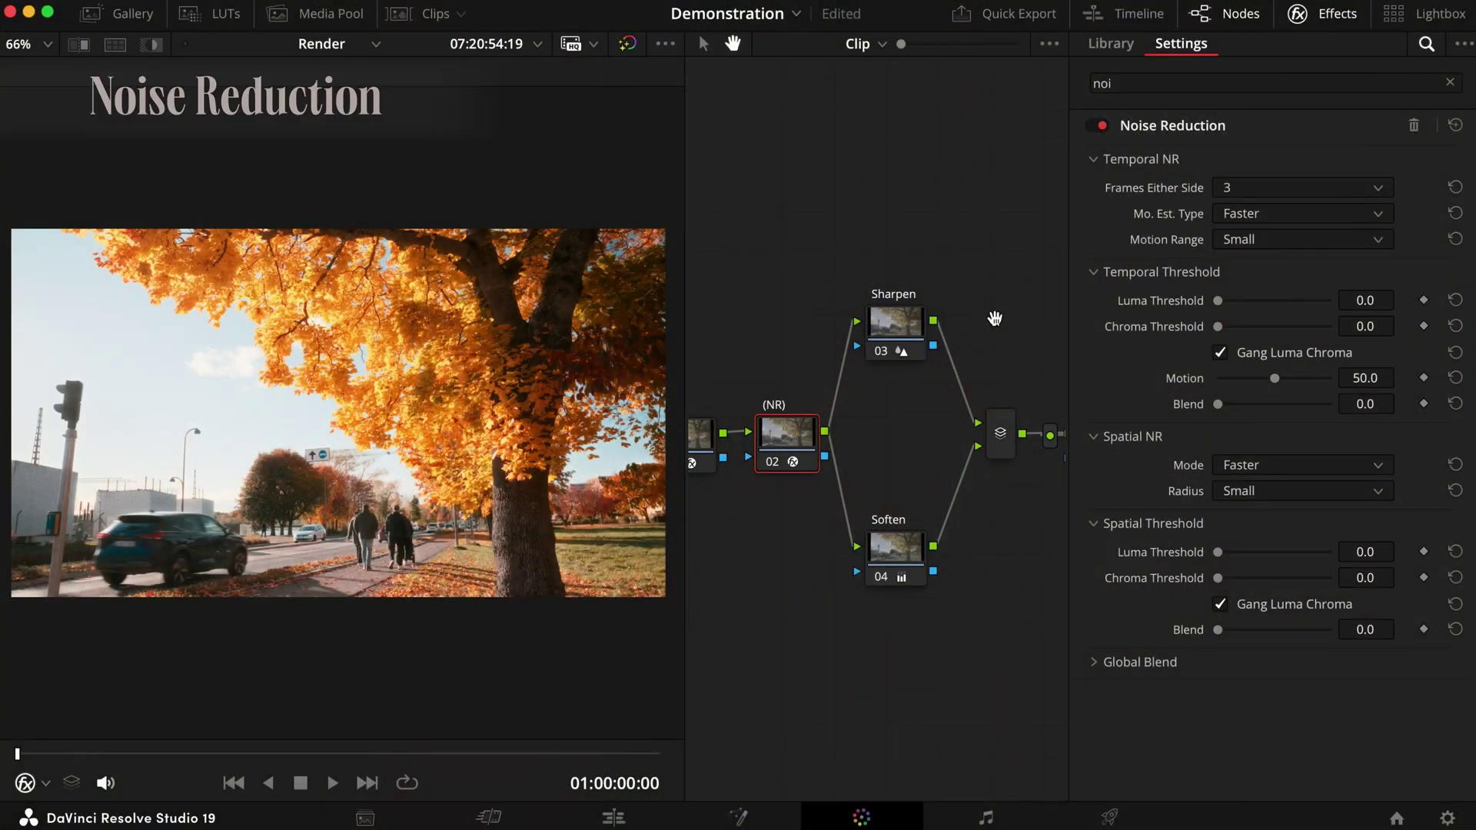
pyautogui.click(1320, 16)
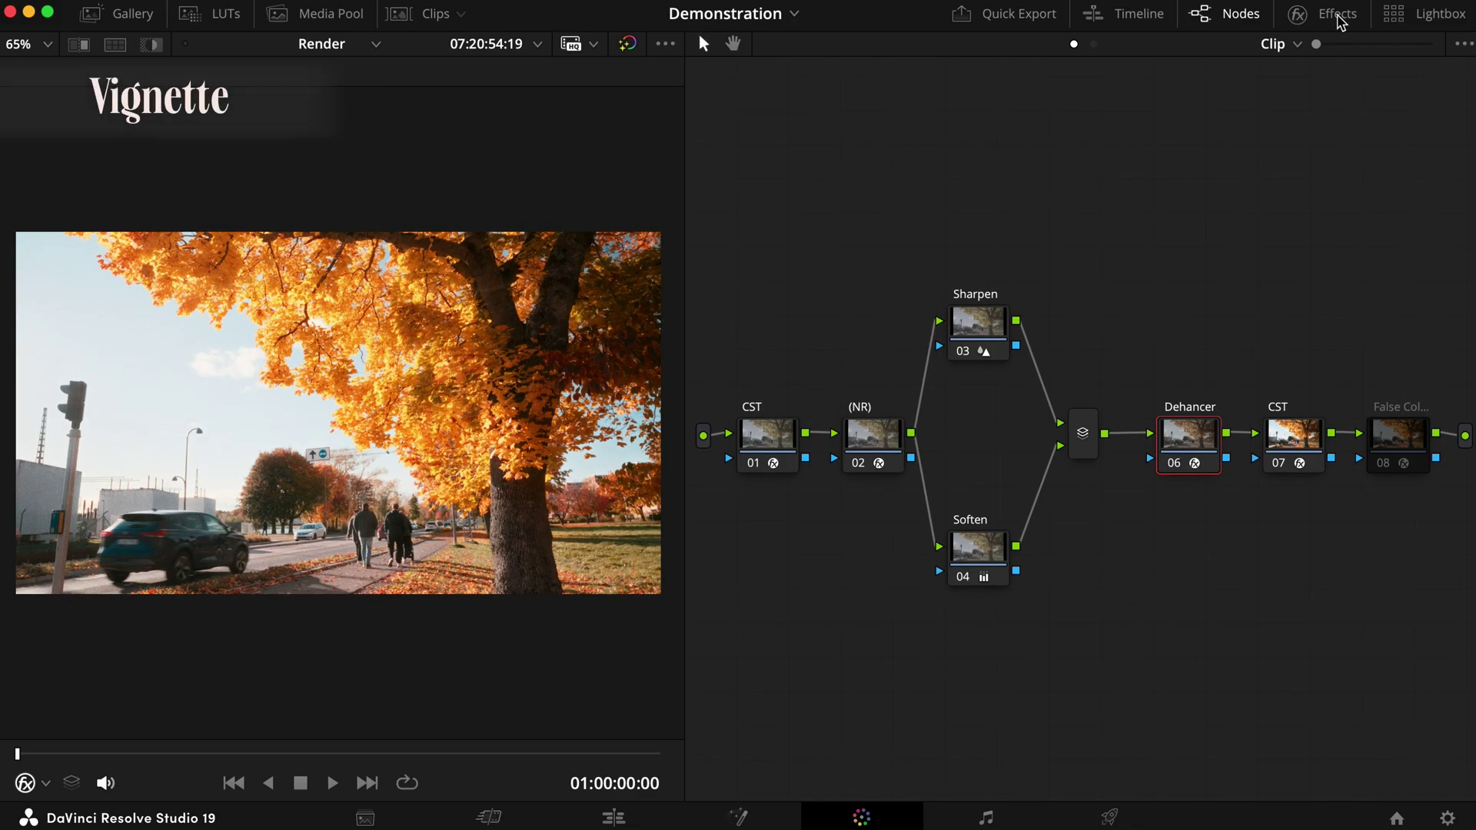
pyautogui.click(1338, 18)
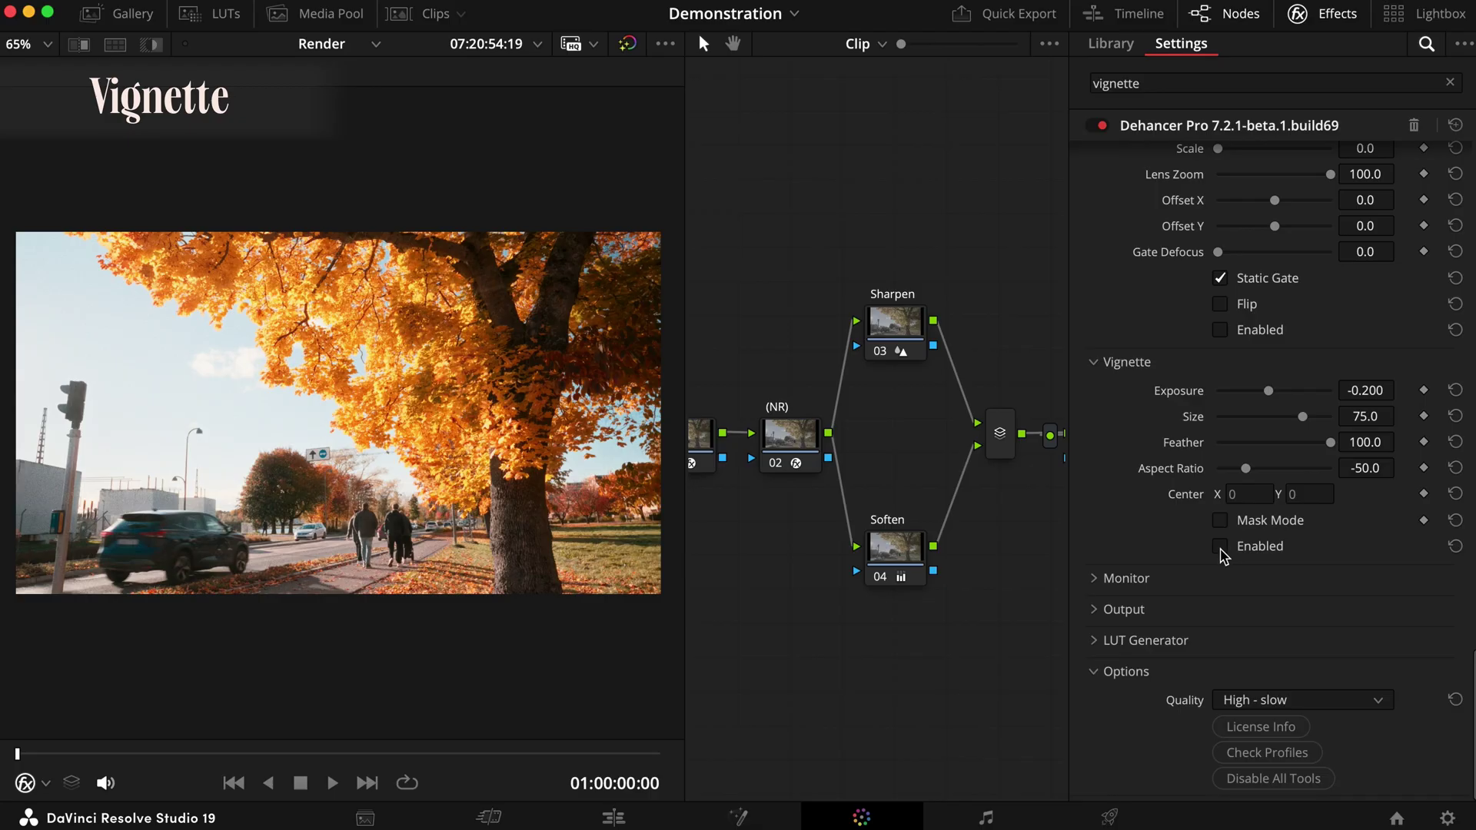
pyautogui.click(1220, 549)
pyautogui.click(1220, 549)
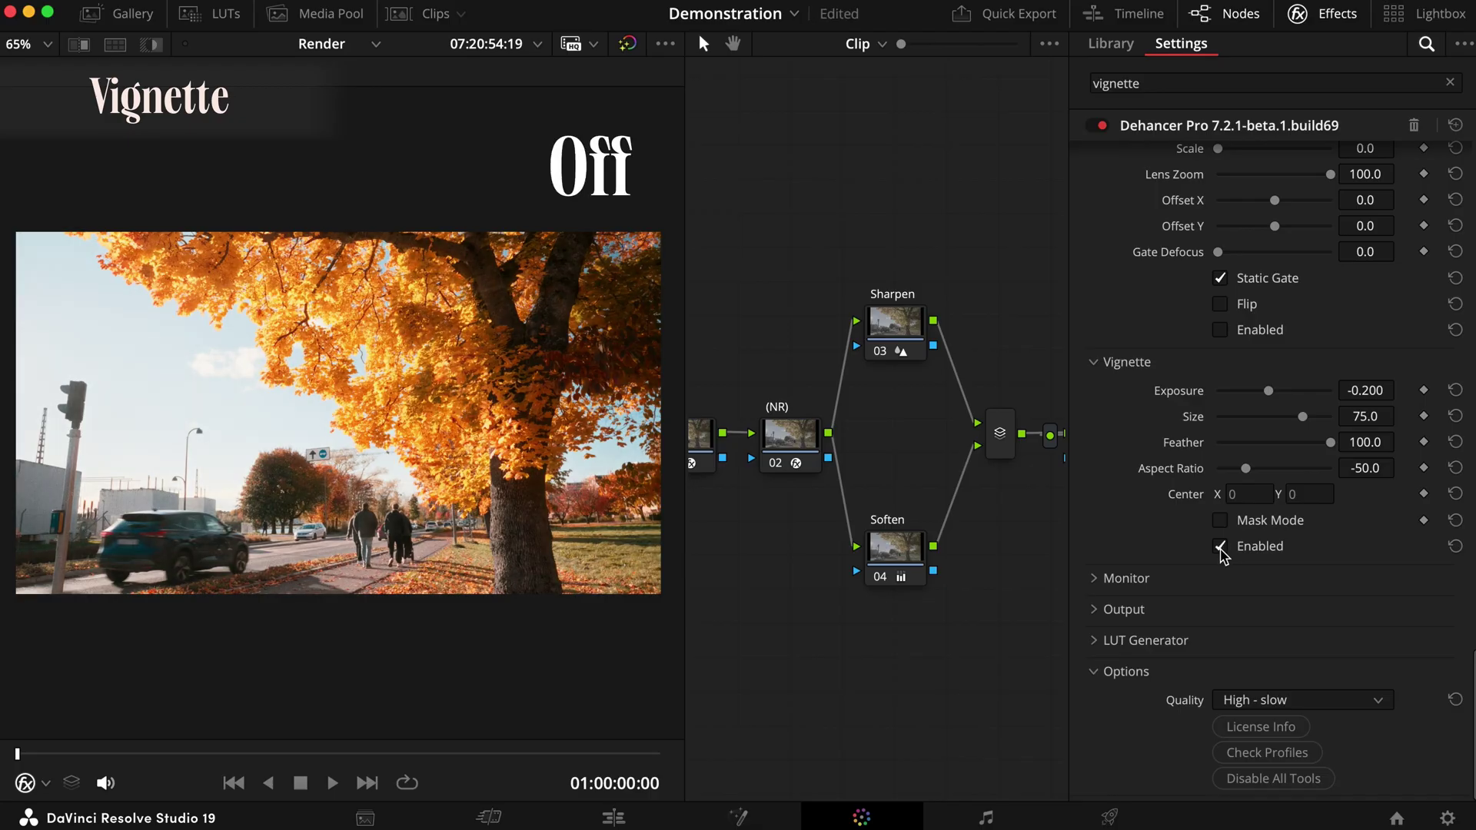
pyautogui.click(1221, 549)
pyautogui.click(1221, 549)
pyautogui.click(1221, 548)
pyautogui.click(1221, 547)
pyautogui.click(1321, 13)
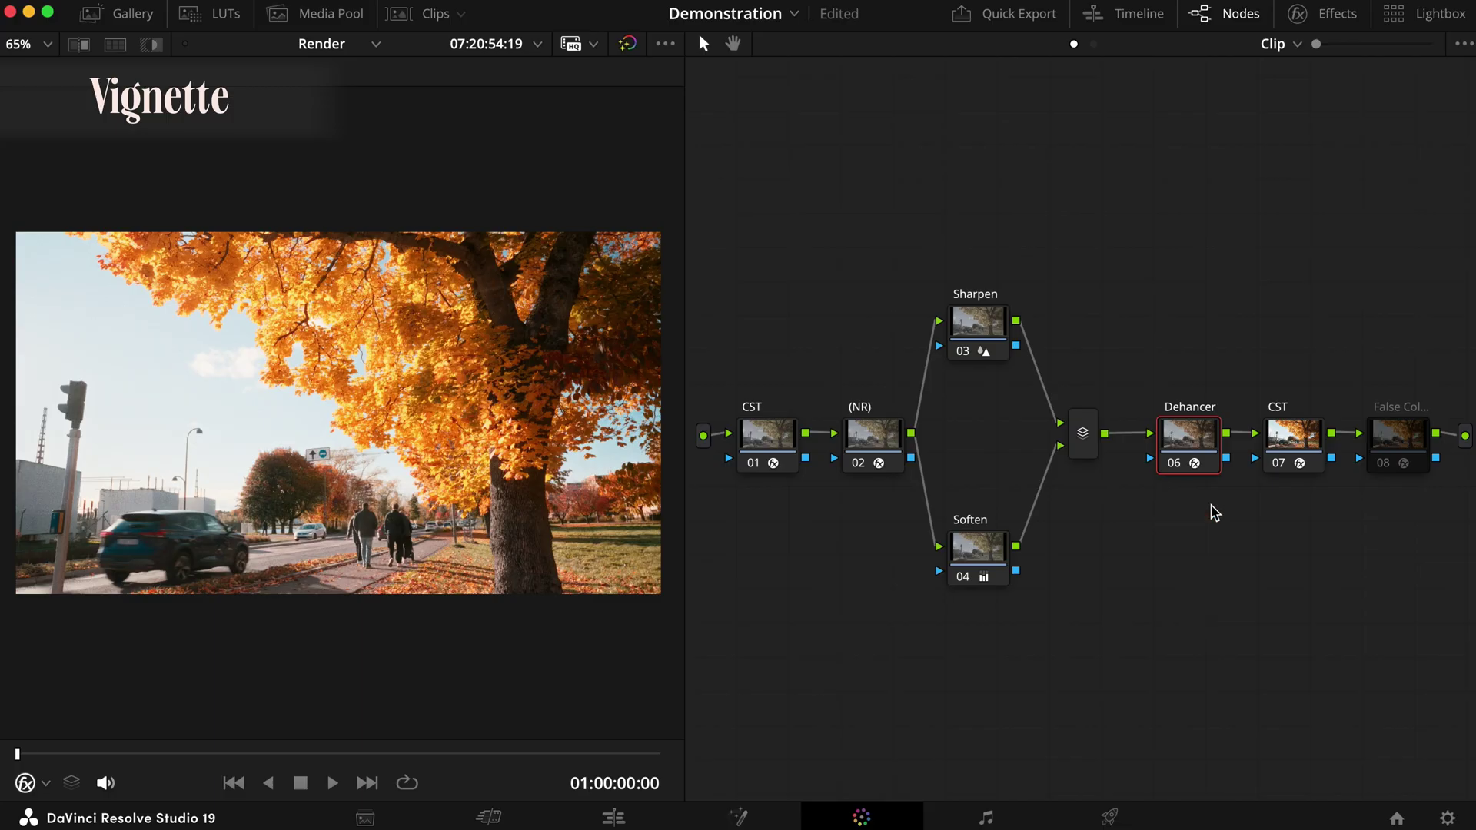
pyautogui.click(864, 446)
# - Add a node after (NR) feeding Soften with an Advanced oval Multiply vignette
pyautogui.hotkey('alt', 's')
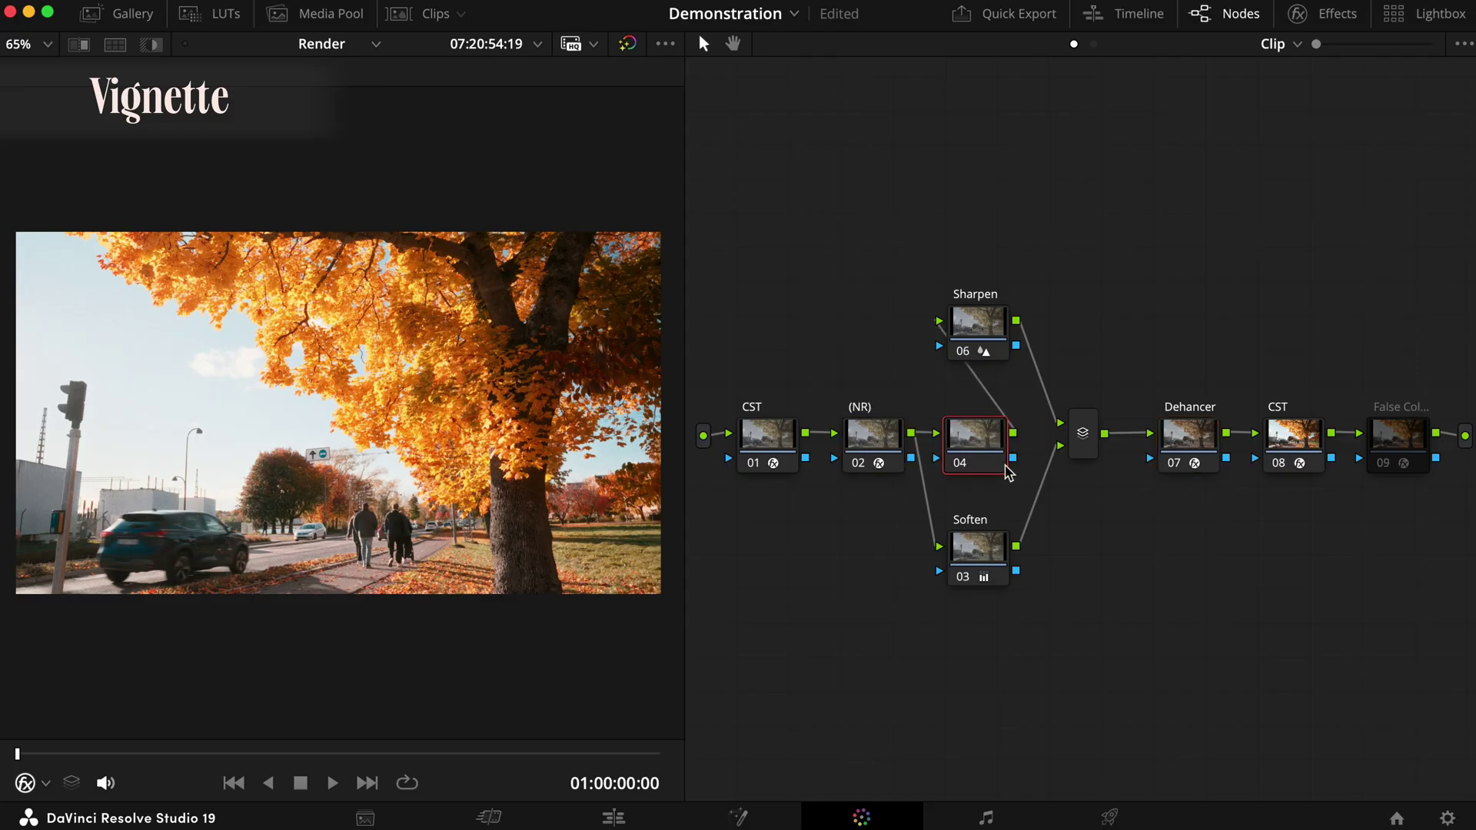
pyautogui.moveTo(1014, 434); pyautogui.dragTo(939, 546)
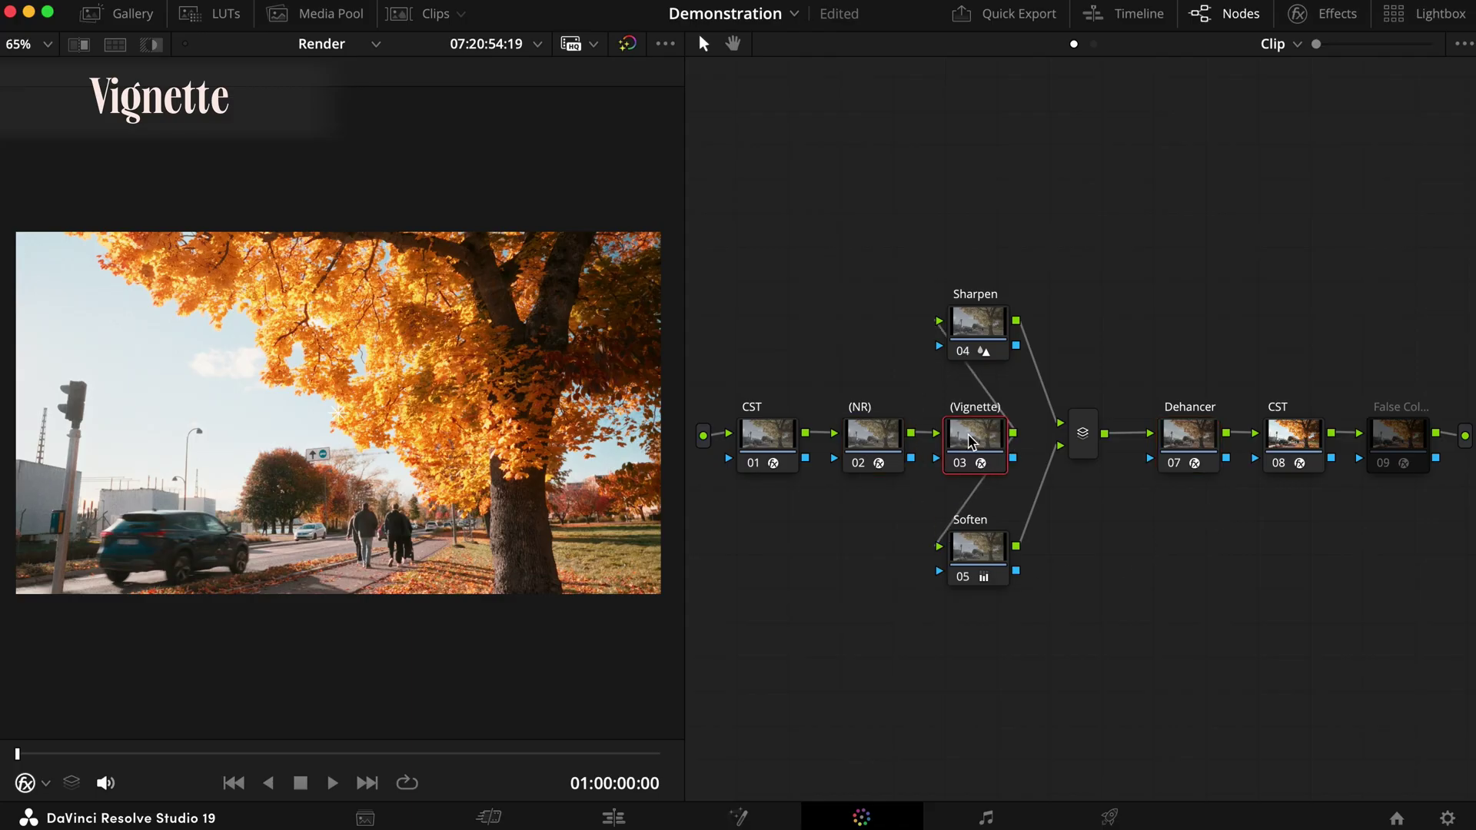
pyautogui.click(1322, 13)
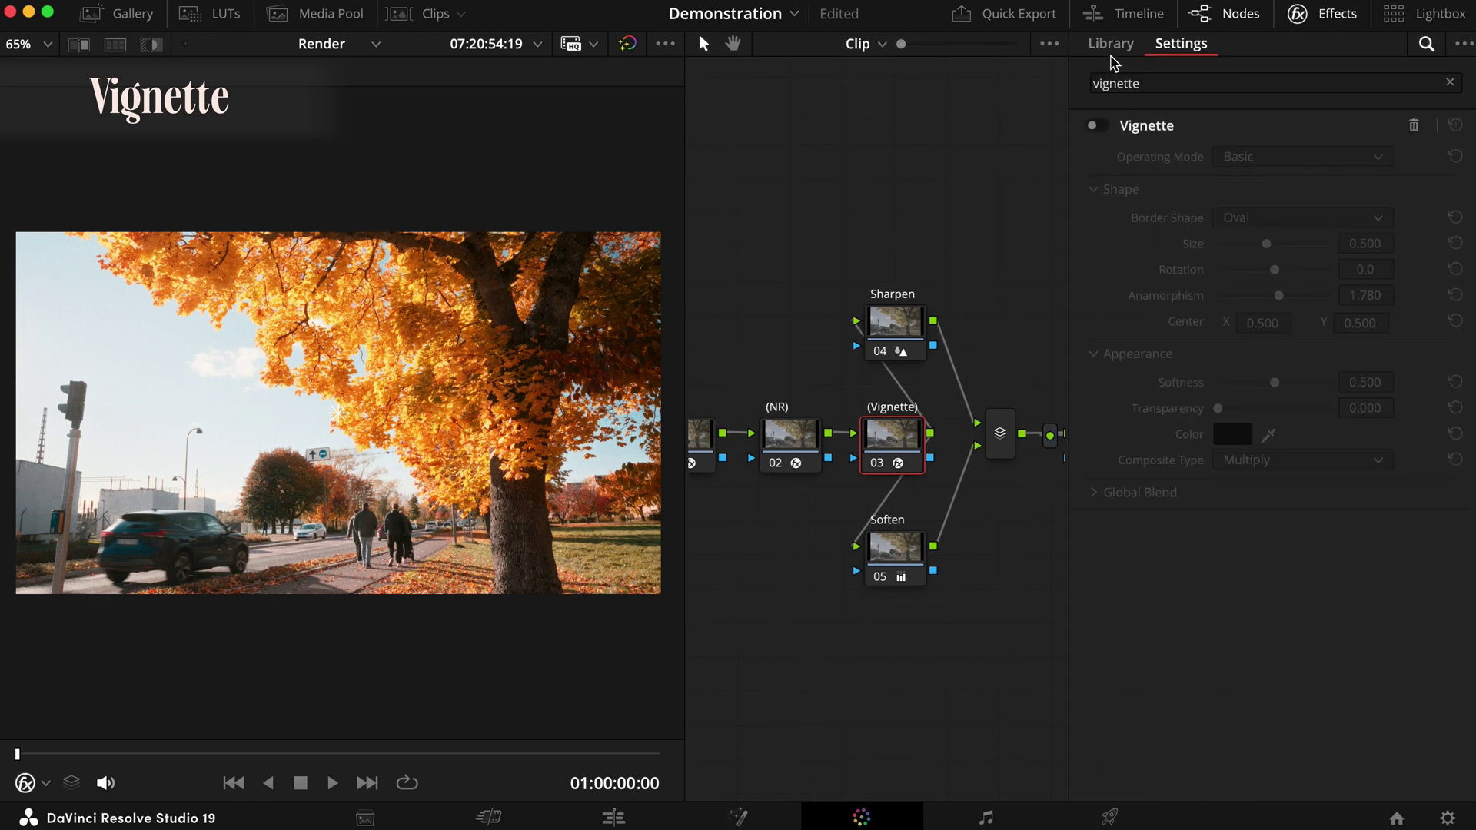
pyautogui.click(1110, 48)
pyautogui.click(1183, 50)
pyautogui.click(1099, 126)
pyautogui.click(1242, 159)
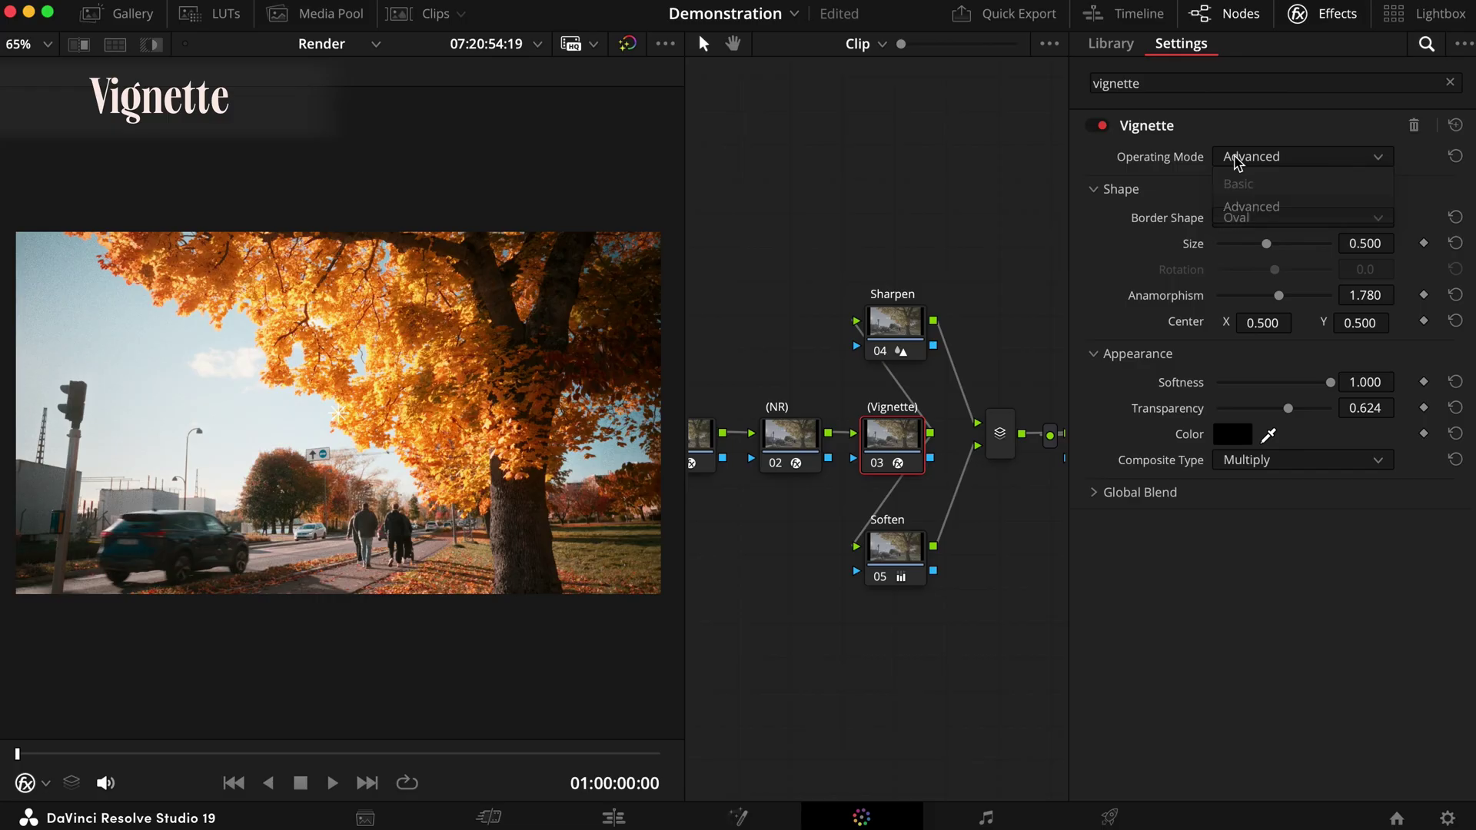
pyautogui.click(1245, 221)
pyautogui.click(1253, 244)
pyautogui.click(1261, 469)
# - Tidy the node tree with Cleanup Node Graph
pyautogui.click(1335, 17)
pyautogui.rightClick(1059, 233)
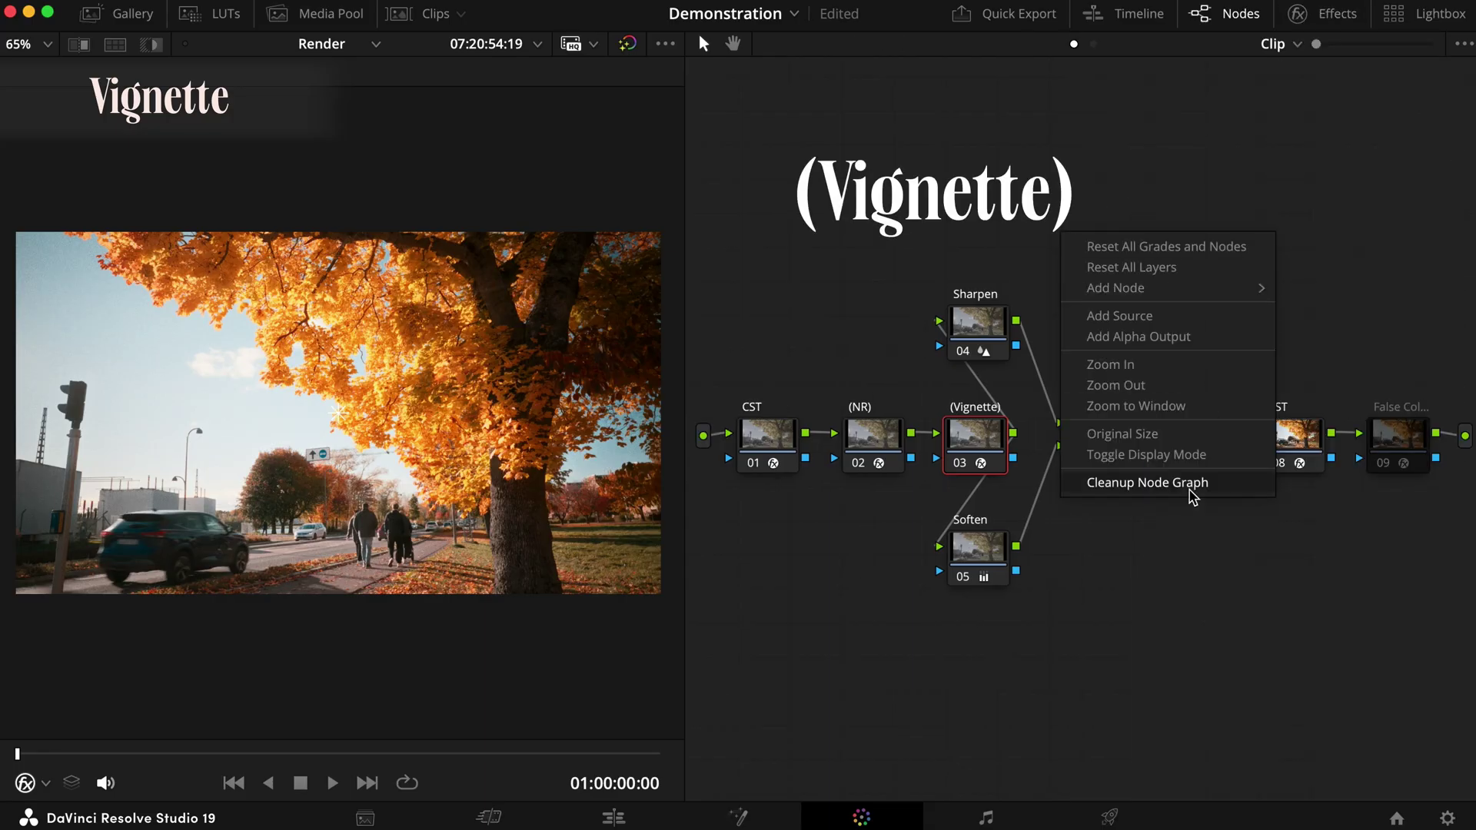
pyautogui.click(1192, 496)
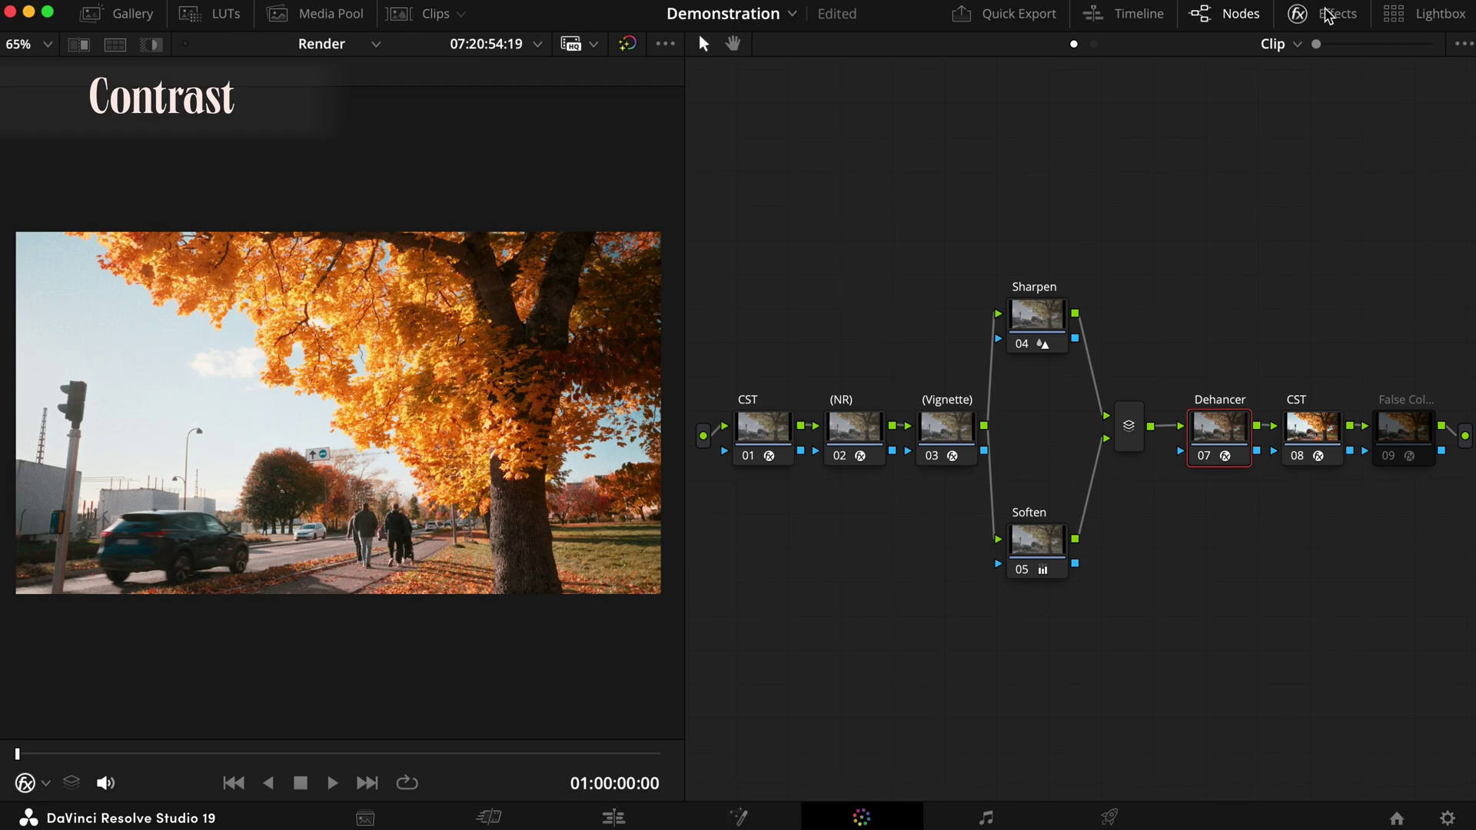
# - Label node 04 'Contrast (0.336)'
pyautogui.click(1298, 13)
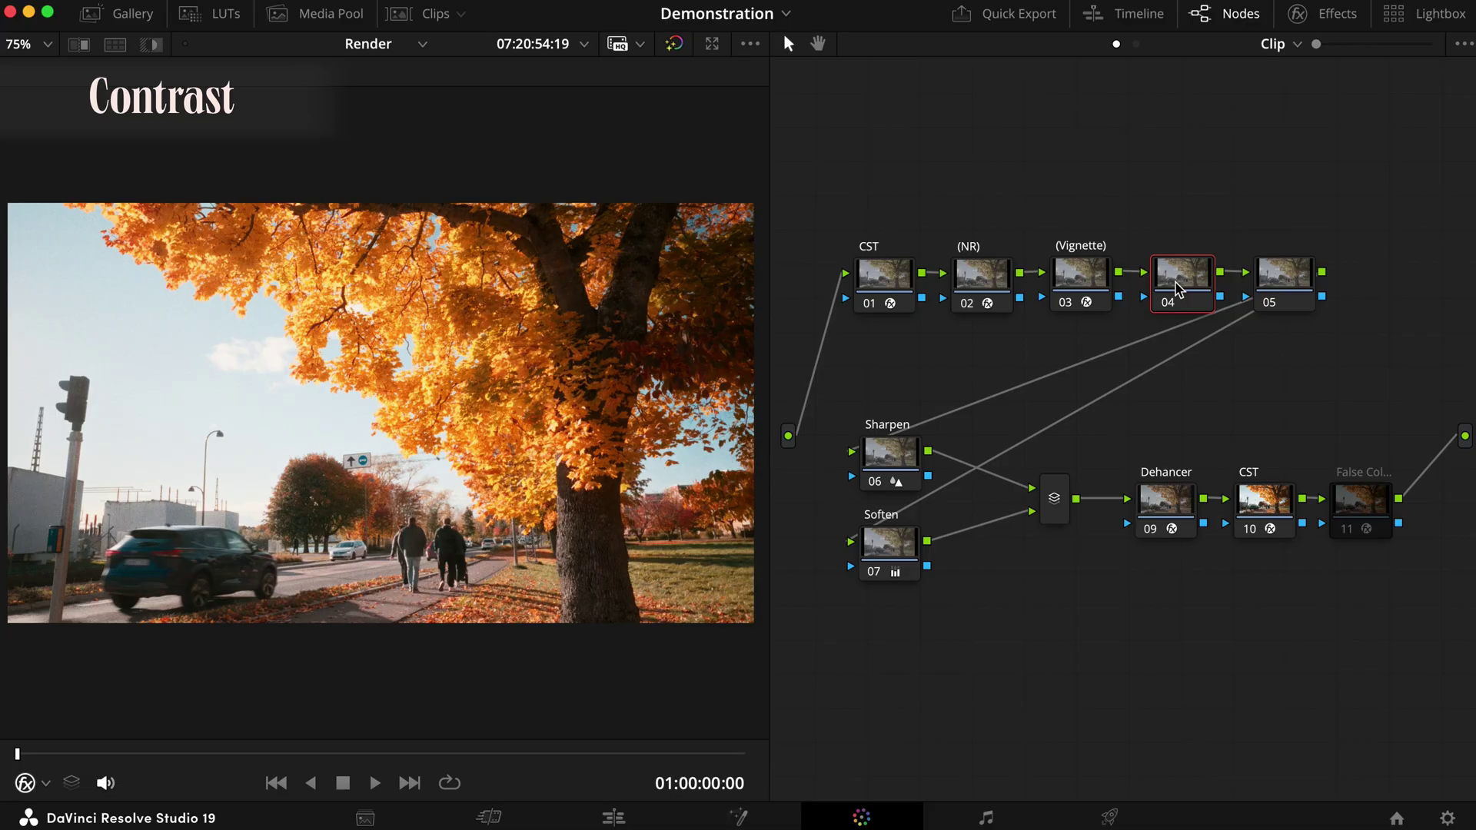
pyautogui.rightClick(1171, 284)
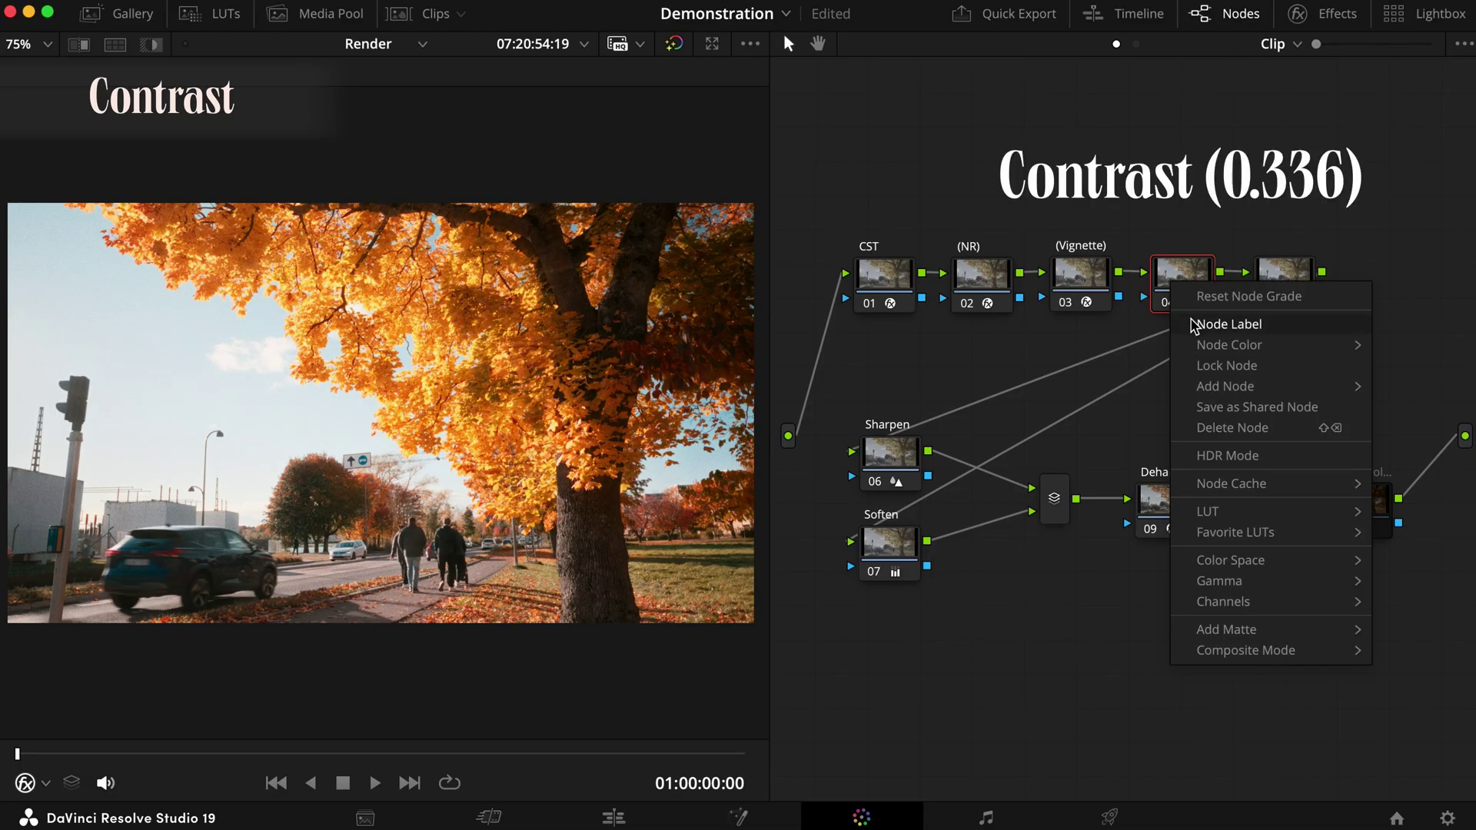
pyautogui.click(1193, 324)
pyautogui.write('Contrast (0.336)')
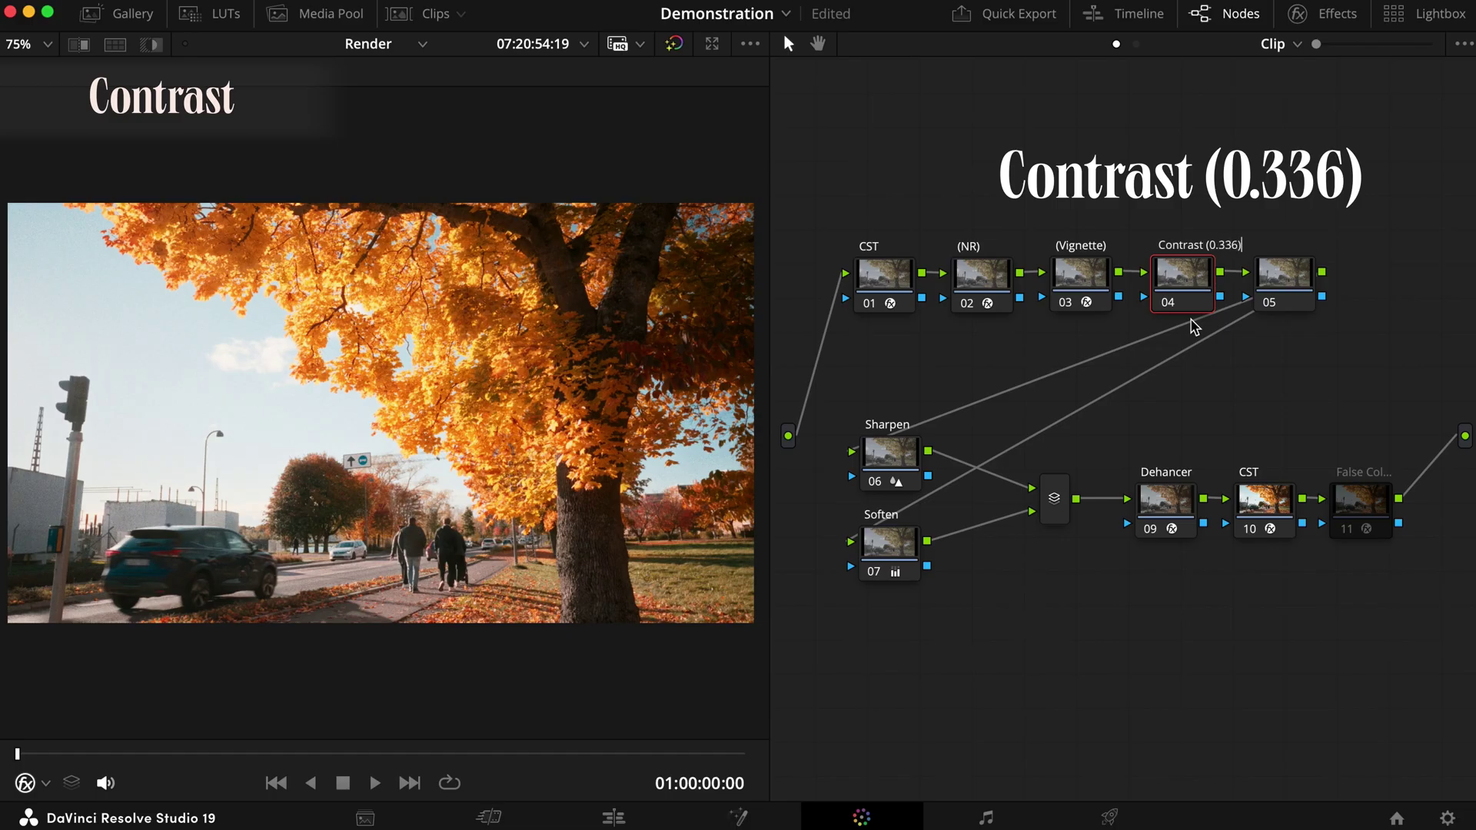
pyautogui.press('Return')
# - Label node 05 'Curve (Middle Gray)'
pyautogui.click(1278, 290)
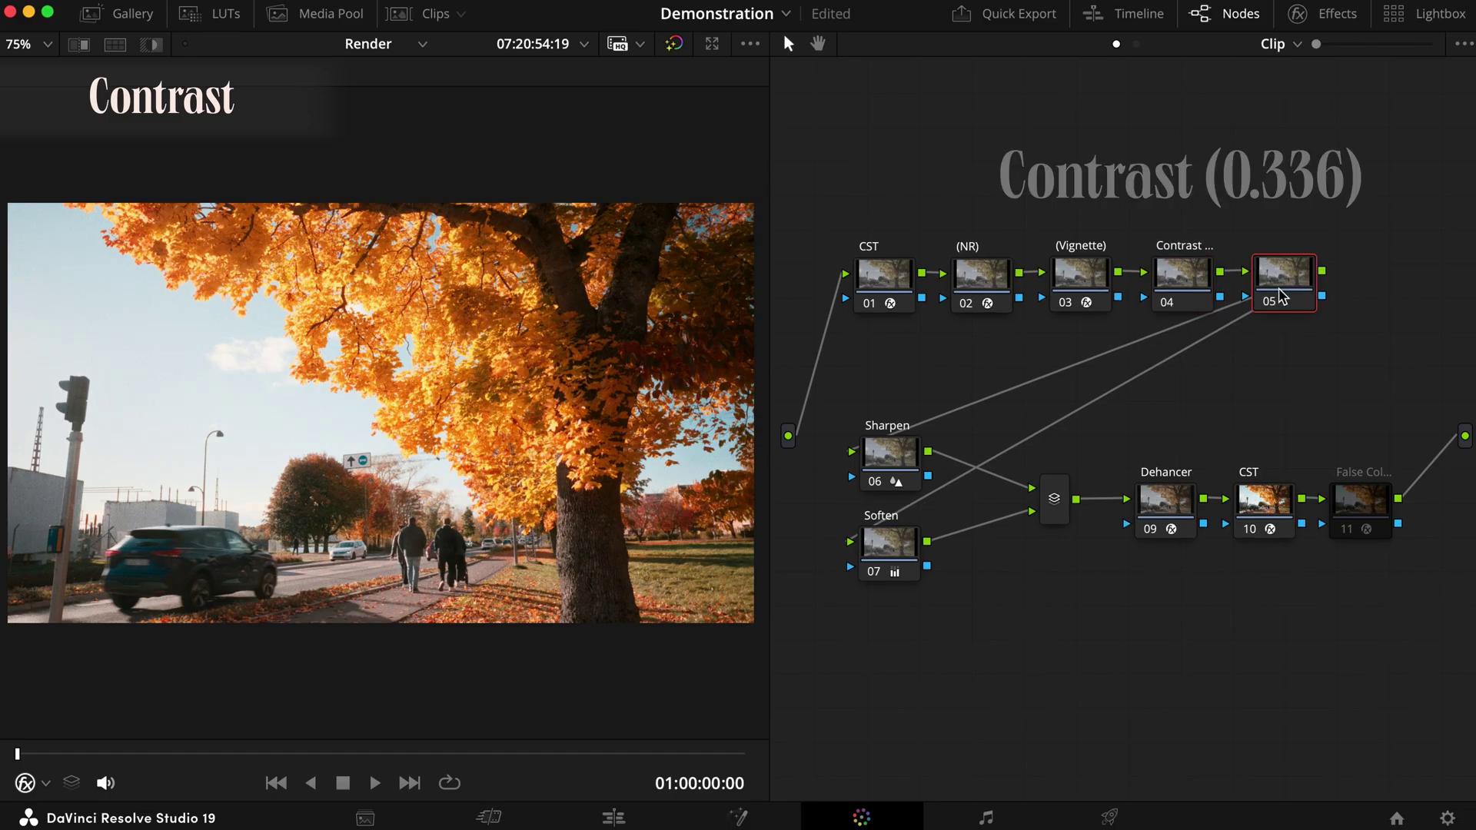
pyautogui.rightClick(1280, 296)
pyautogui.click(1313, 333)
pyautogui.write('C')
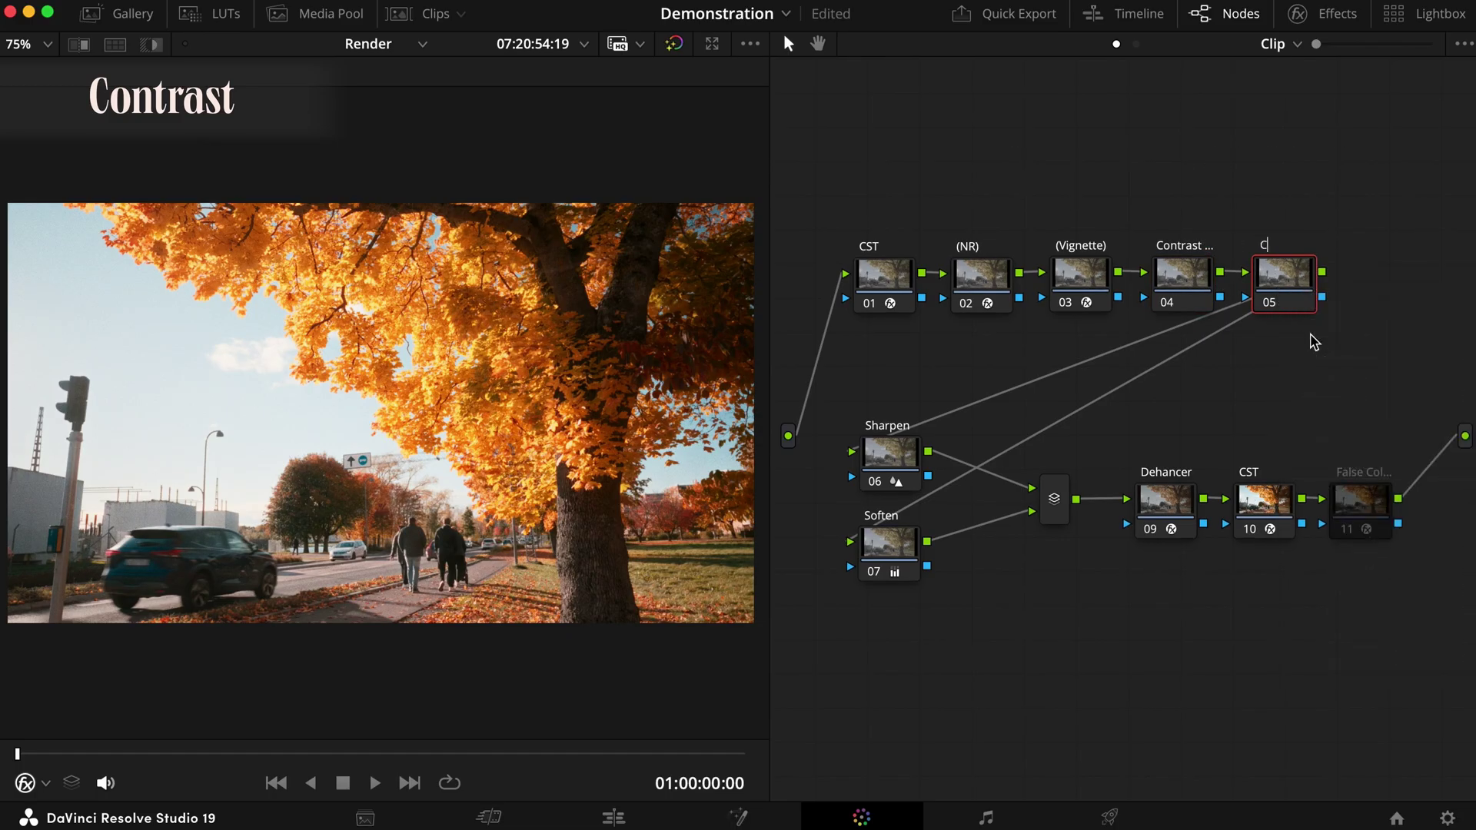
pyautogui.write('urve')
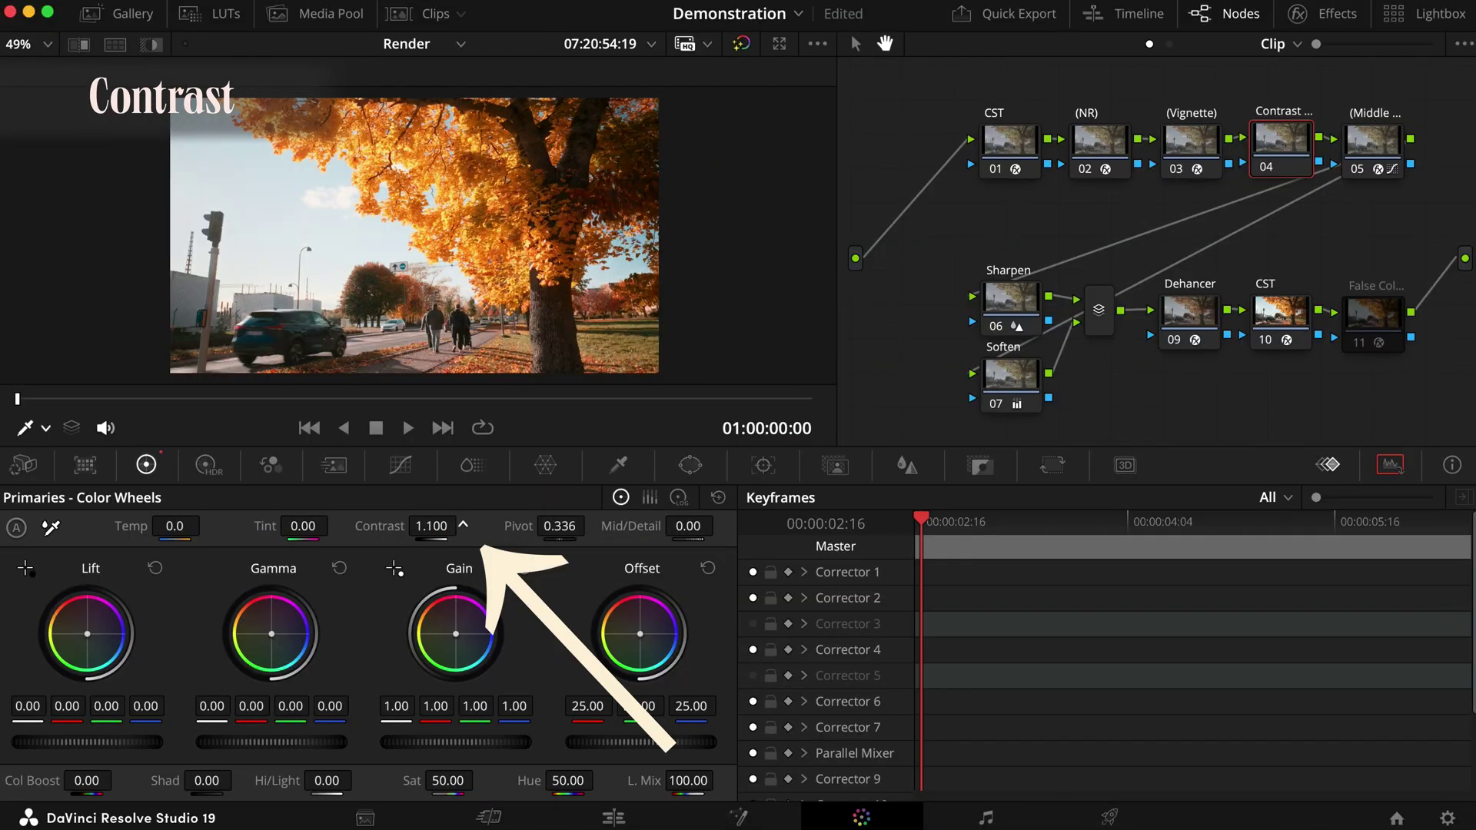
# - Lower the Contrast node's contrast to 0.900 at pivot 0.336, then show node 05's curves
pyautogui.moveTo(431, 526); pyautogui.dragTo(435, 526)
pyautogui.moveTo(431, 526); pyautogui.dragTo(424, 526)
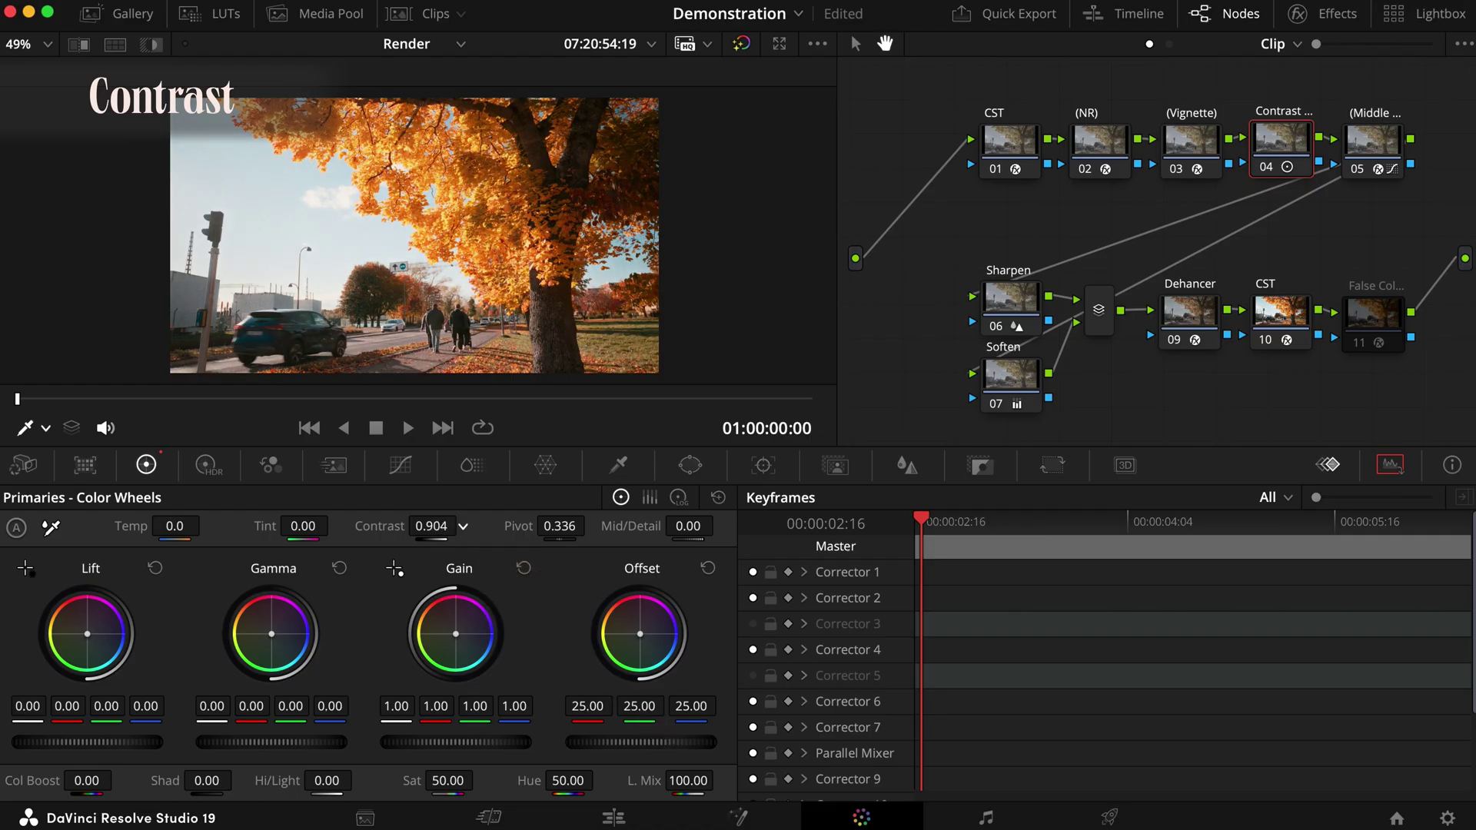
pyautogui.moveTo(431, 525); pyautogui.dragTo(439, 526)
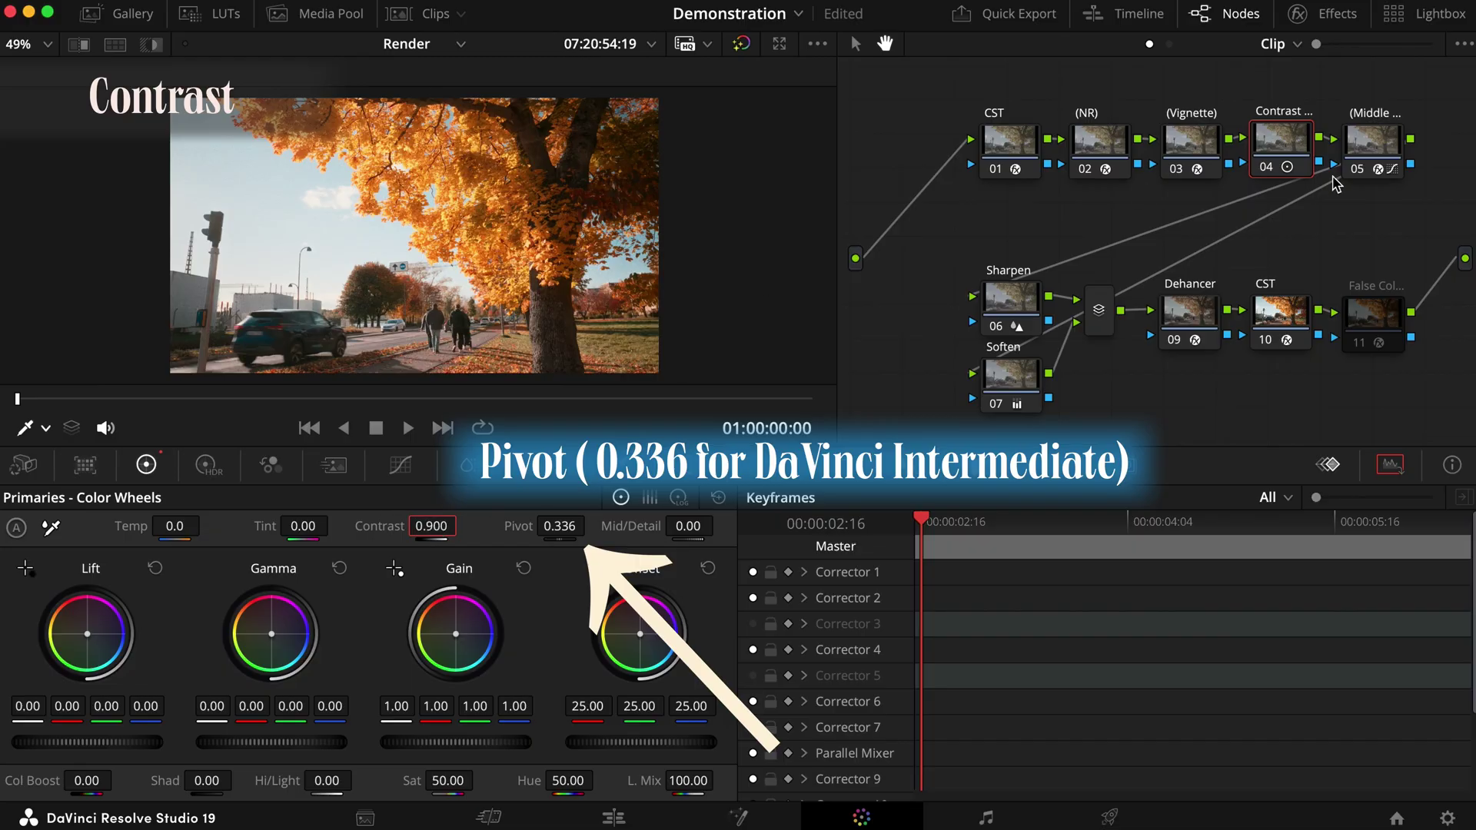
pyautogui.click(1368, 146)
pyautogui.click(400, 464)
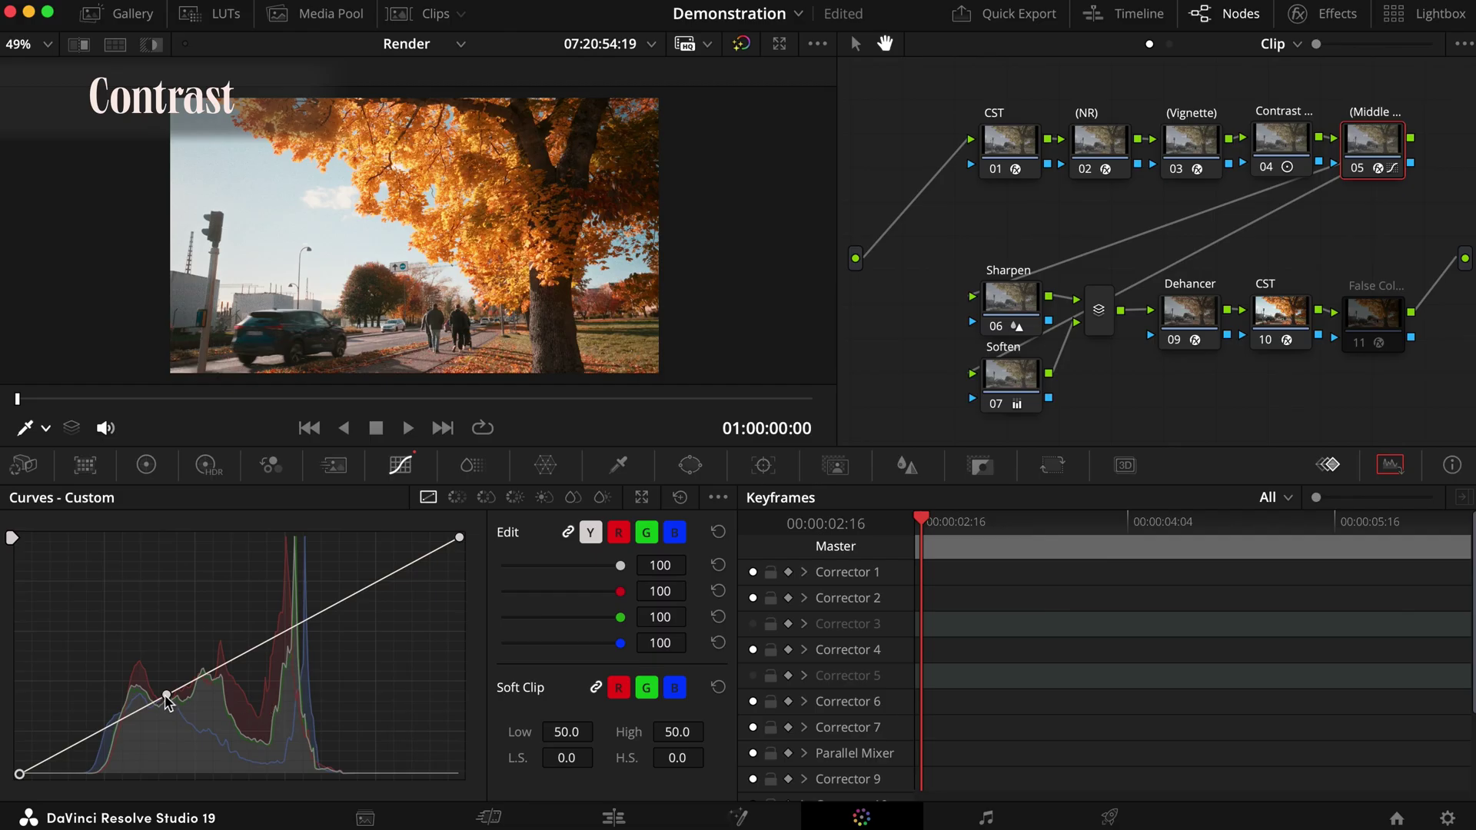
# - Enable Editable Splines and drag black point, white point and handles into a soft S-curve
pyautogui.click(718, 497)
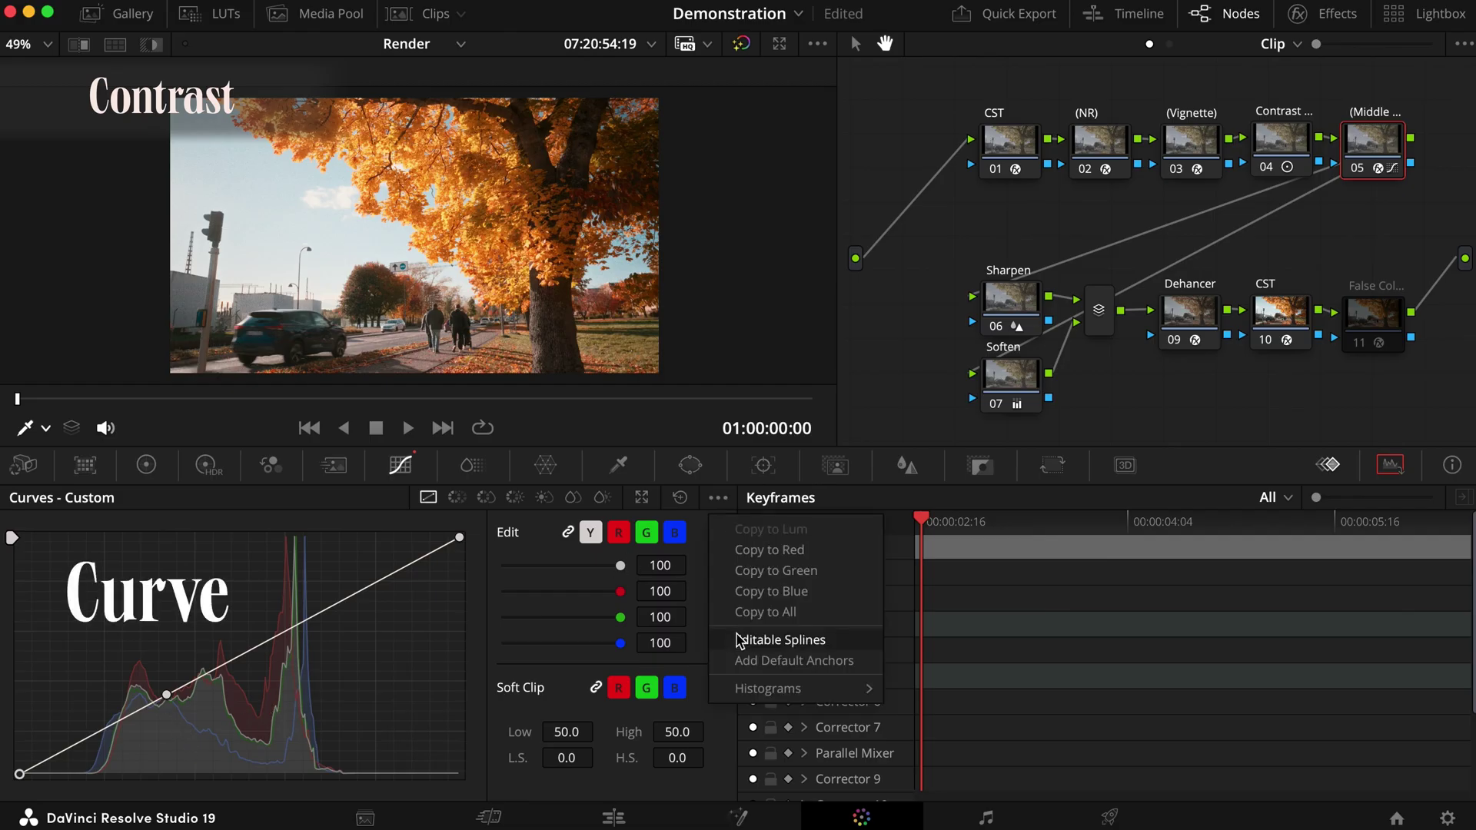
pyautogui.click(738, 640)
pyautogui.click(19, 774)
pyautogui.moveTo(17, 774); pyautogui.dragTo(4, 755)
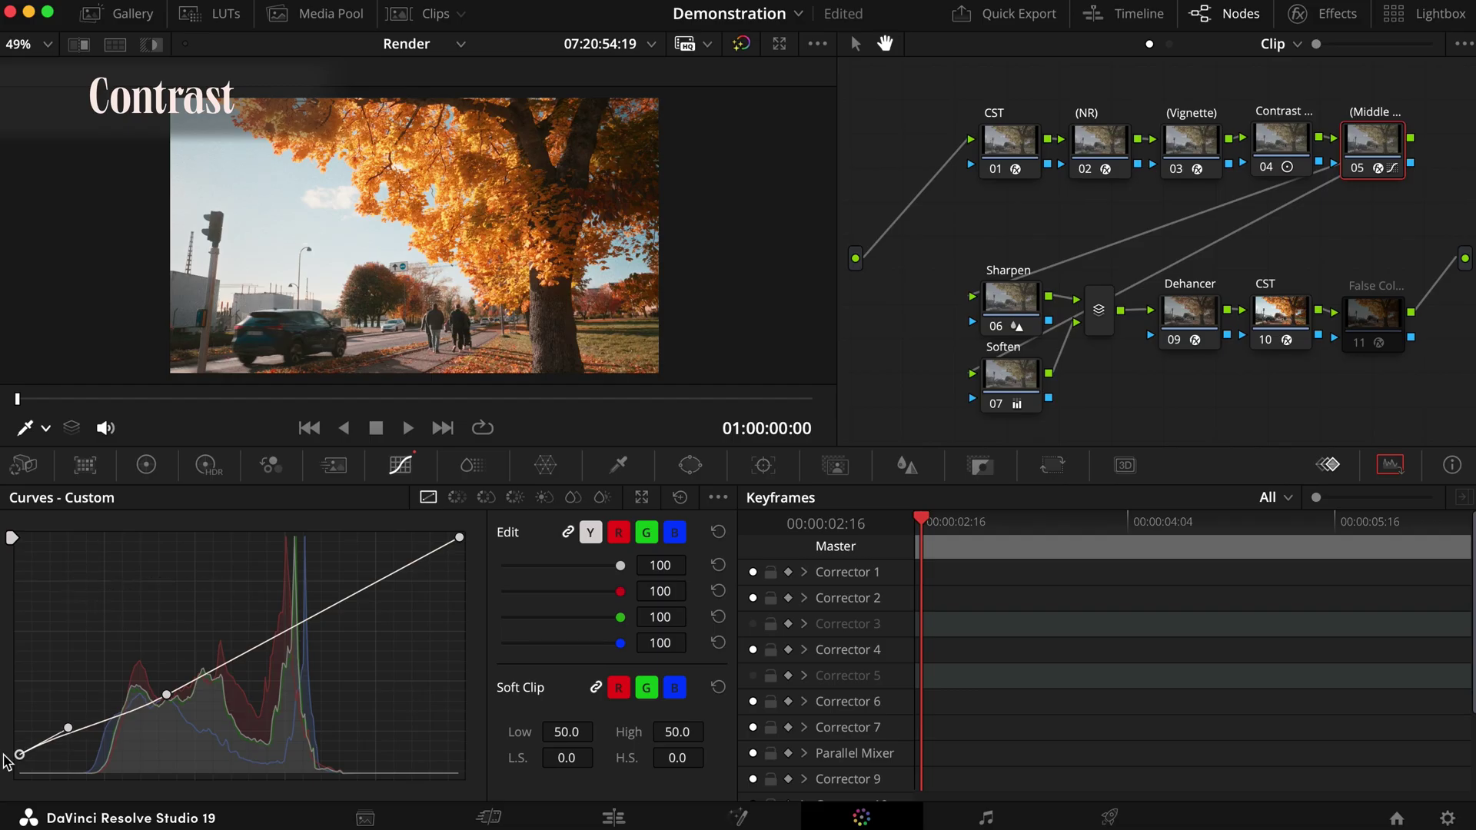
pyautogui.moveTo(68, 730); pyautogui.dragTo(59, 747)
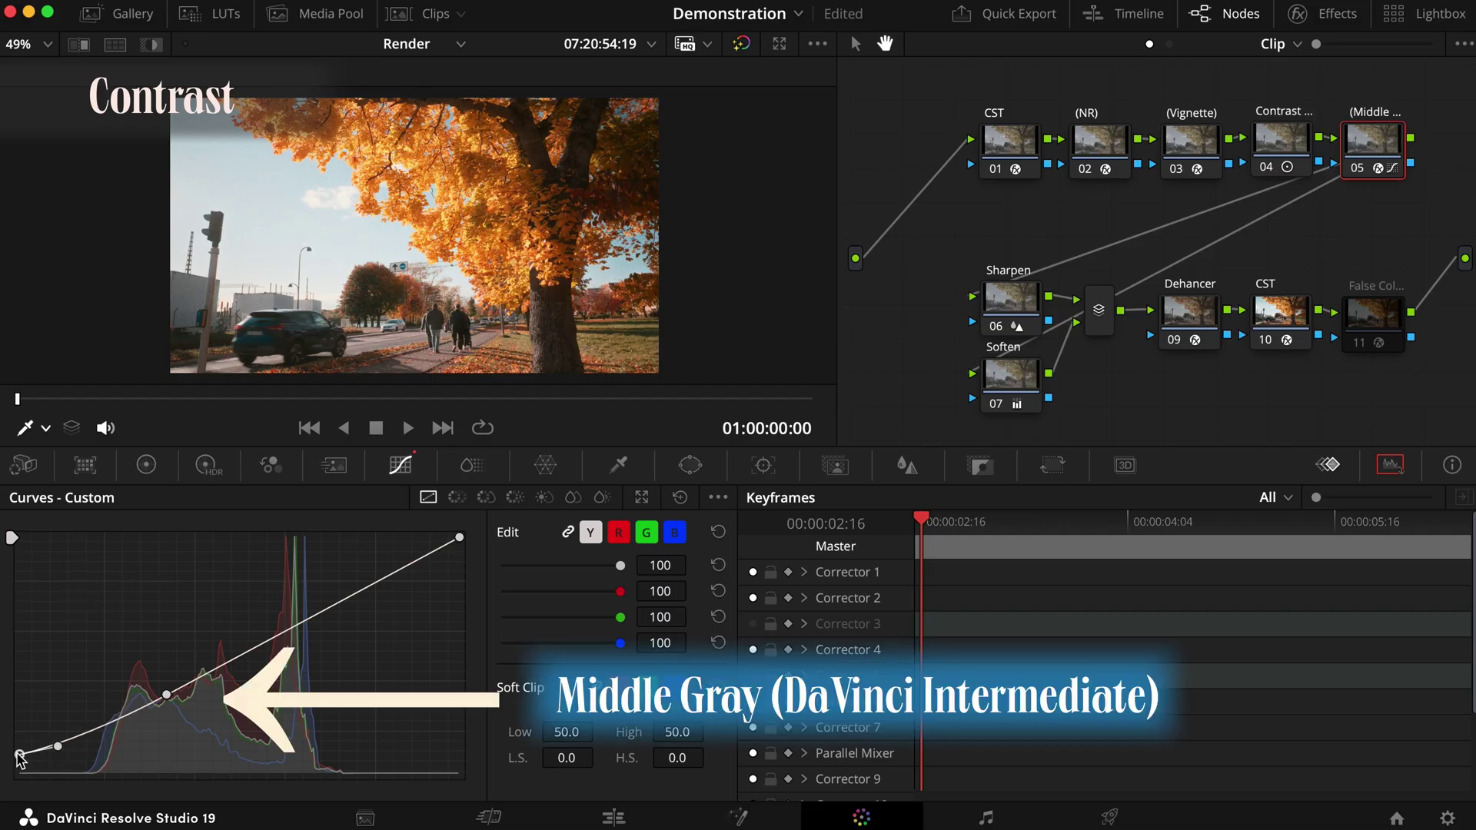
pyautogui.moveTo(19, 756); pyautogui.dragTo(18, 753)
pyautogui.moveTo(459, 537); pyautogui.dragTo(458, 560)
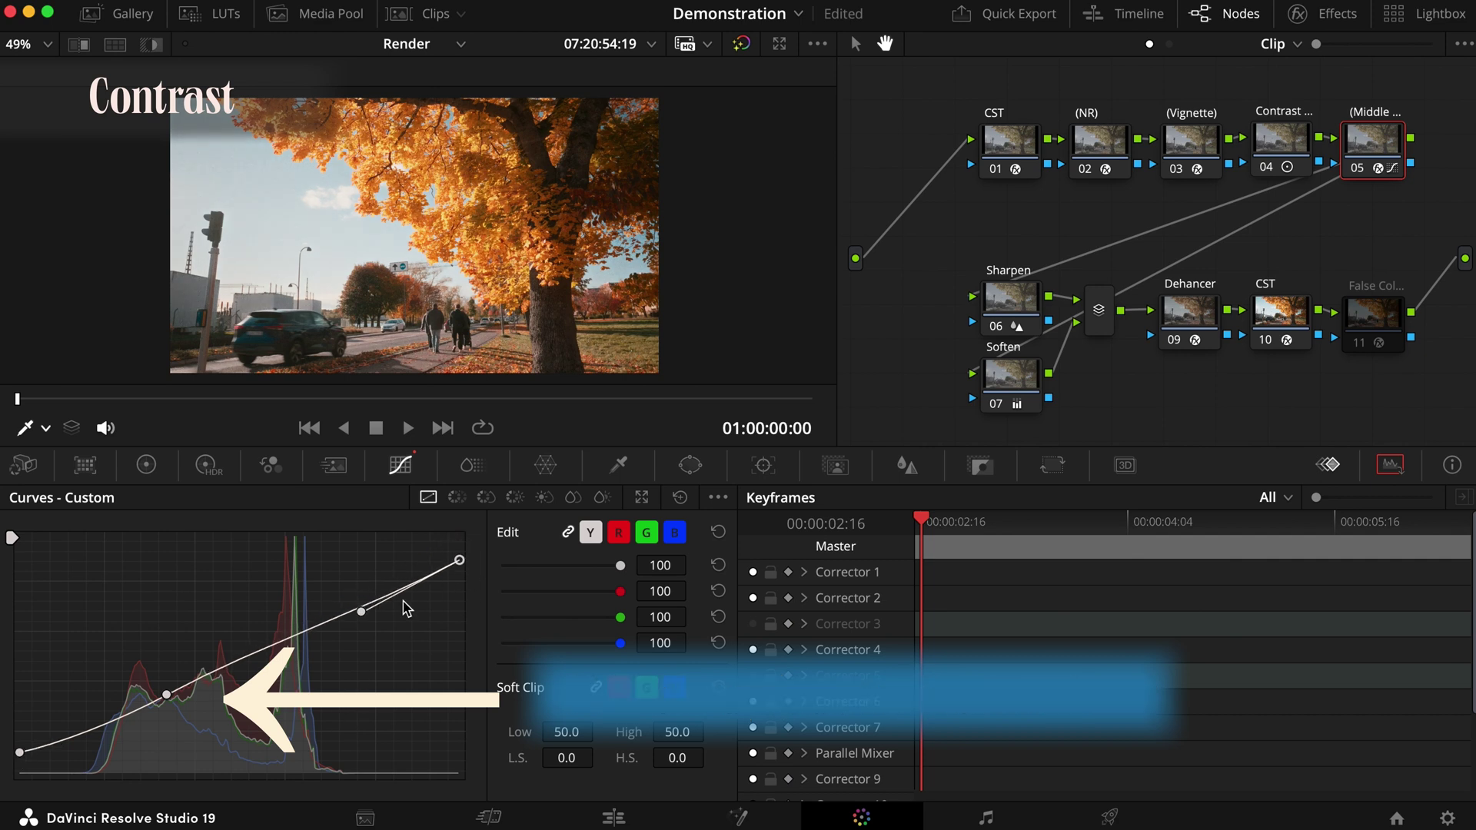
pyautogui.moveTo(361, 611)
pyautogui.mouseDown()
pyautogui.moveTo(390, 575)
pyautogui.moveTo(362, 566)
pyautogui.mouseUp()
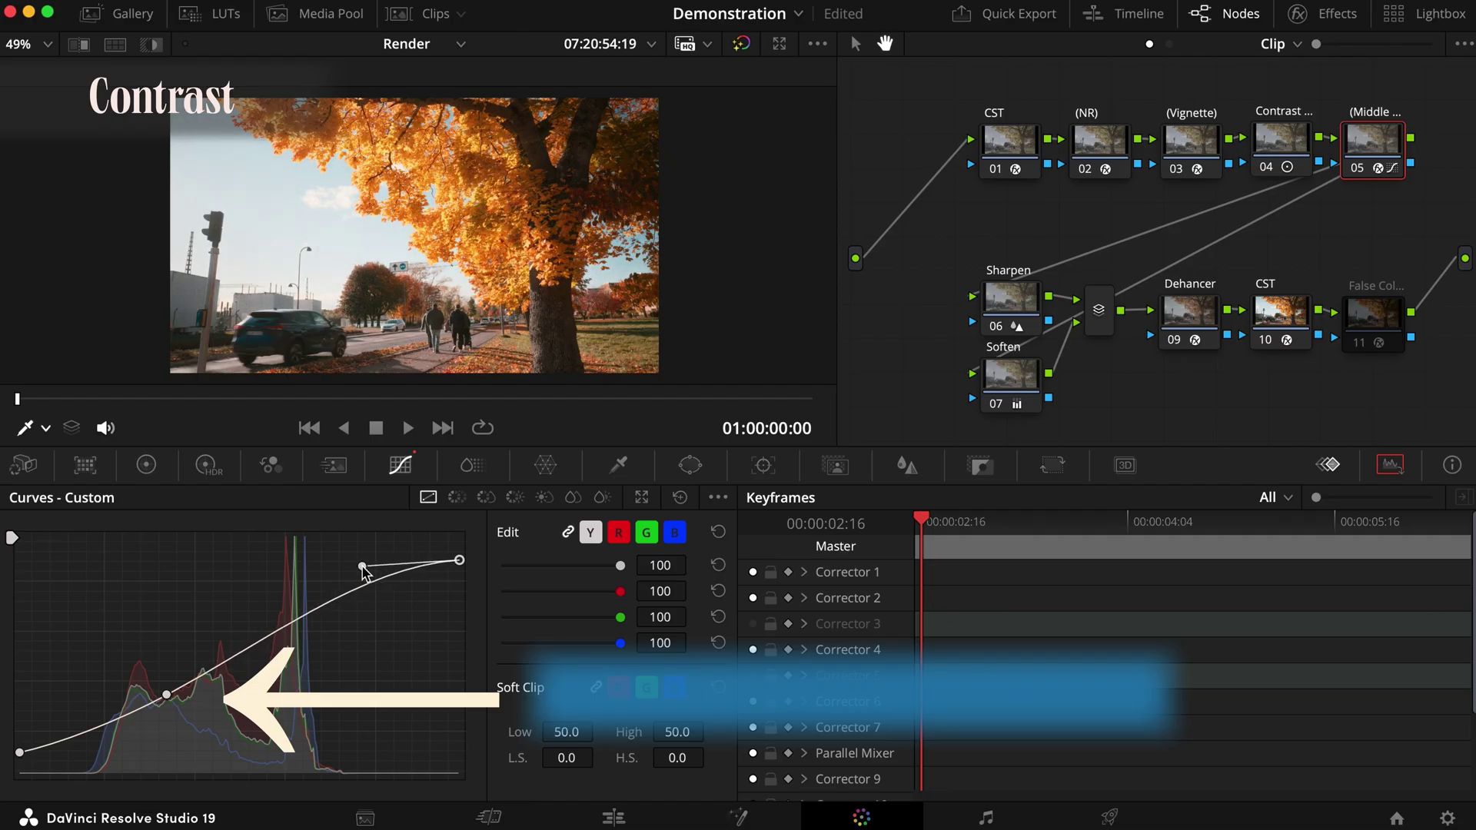
pyautogui.scroll(-1, 627, 329)
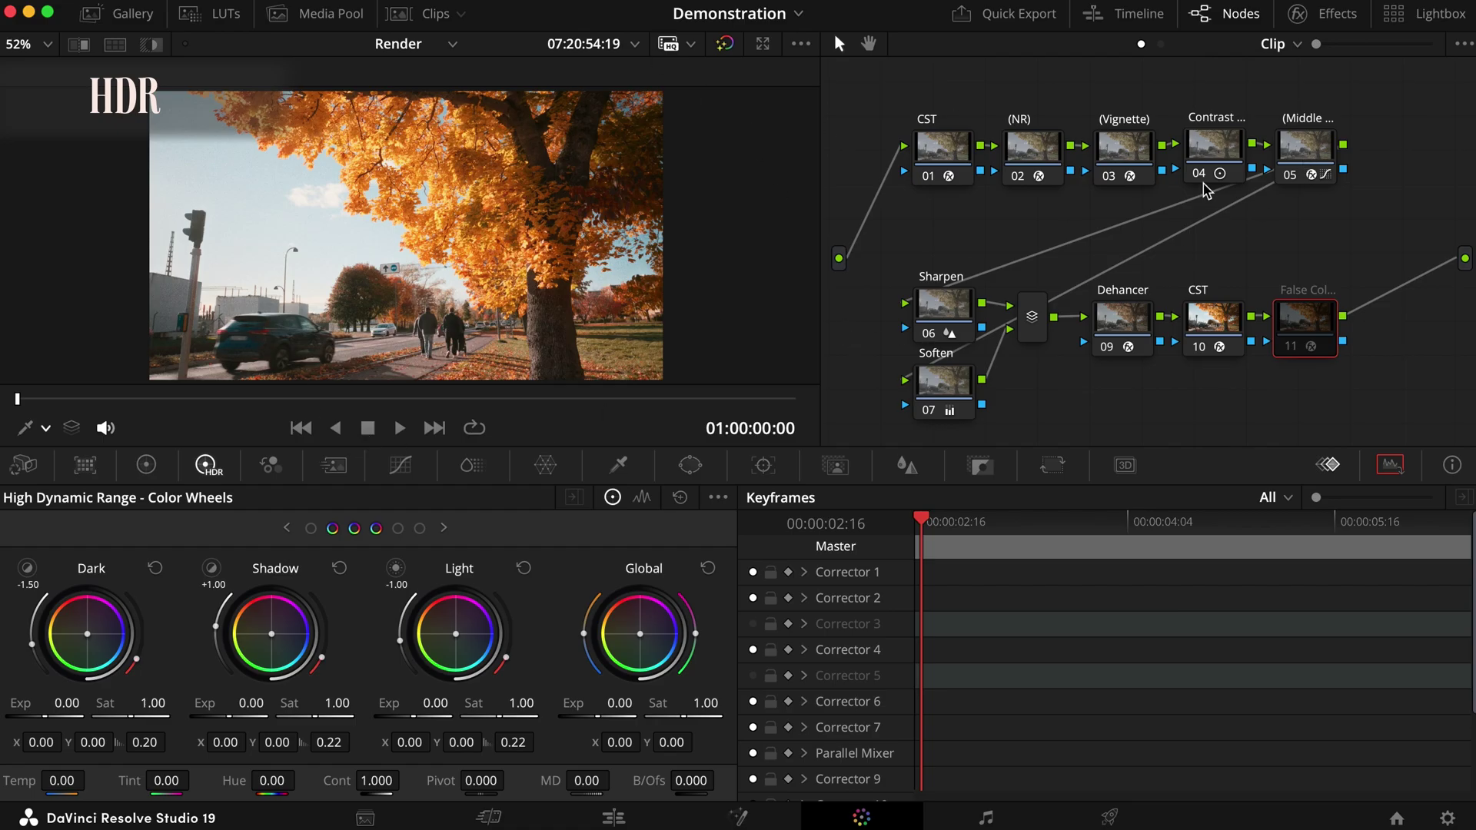
# - Add a serial node labelled 'HDR' after the middle-gray curve node
pyautogui.click(1302, 156)
pyautogui.hotkey('alt', 's')
pyautogui.rightClick(1408, 154)
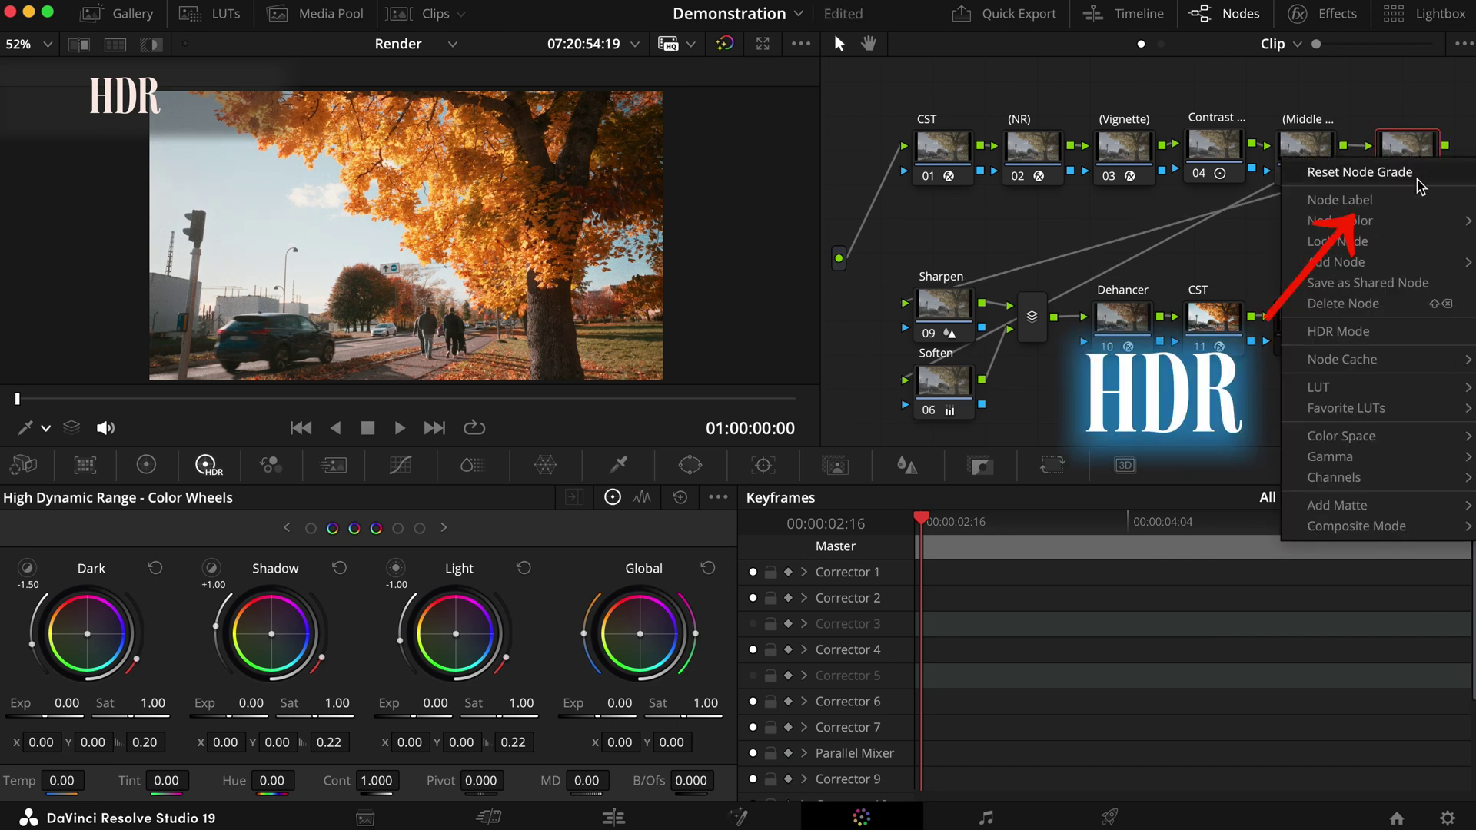
pyautogui.write('HDR')
pyautogui.press('Return')
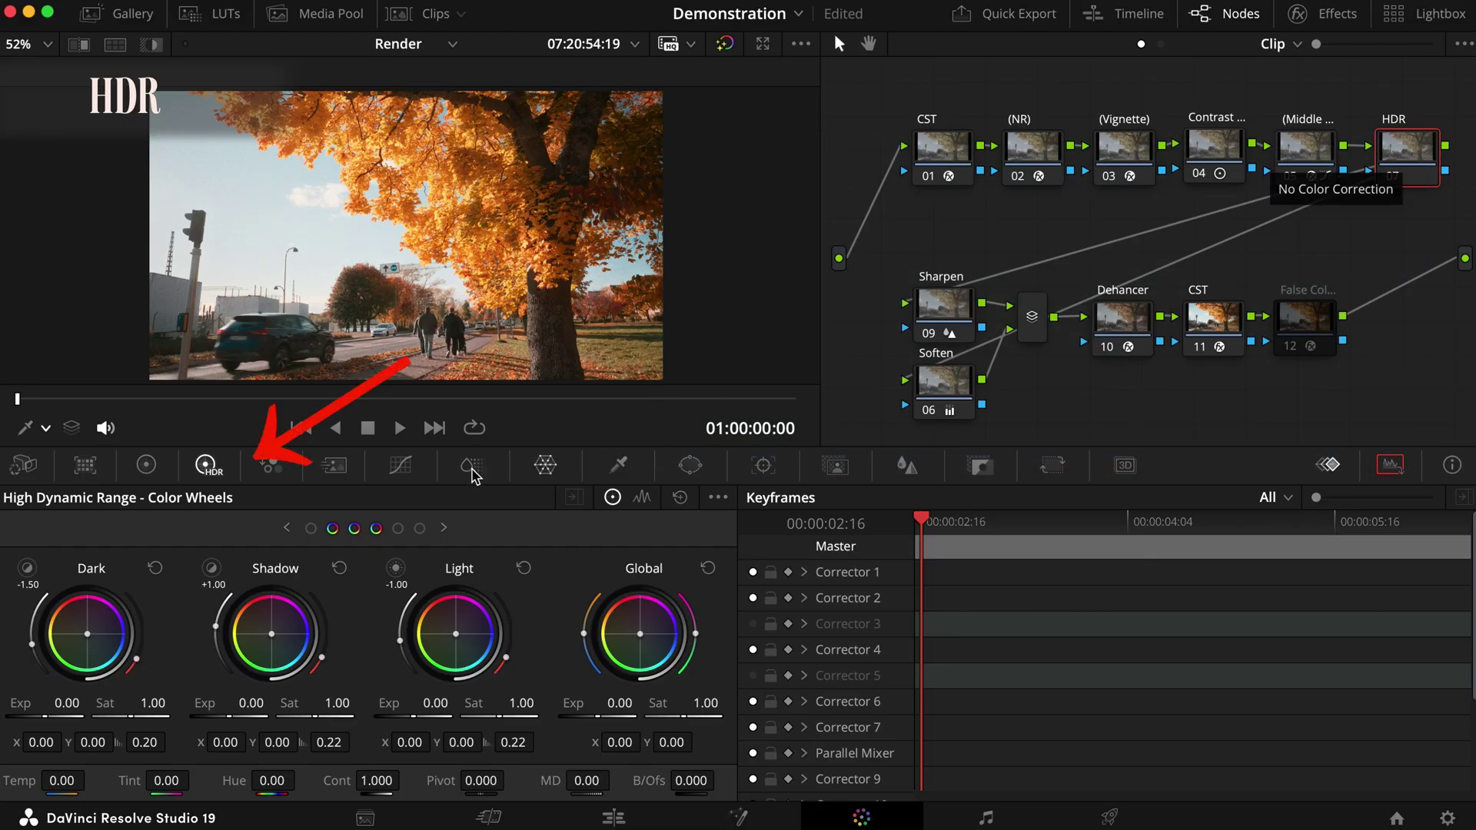
# - Set HDR wheels to DaVinci Wide Gamut, Shadow exposure 0.2, and enable False Color
pyautogui.click(717, 497)
pyautogui.moveTo(768, 690)
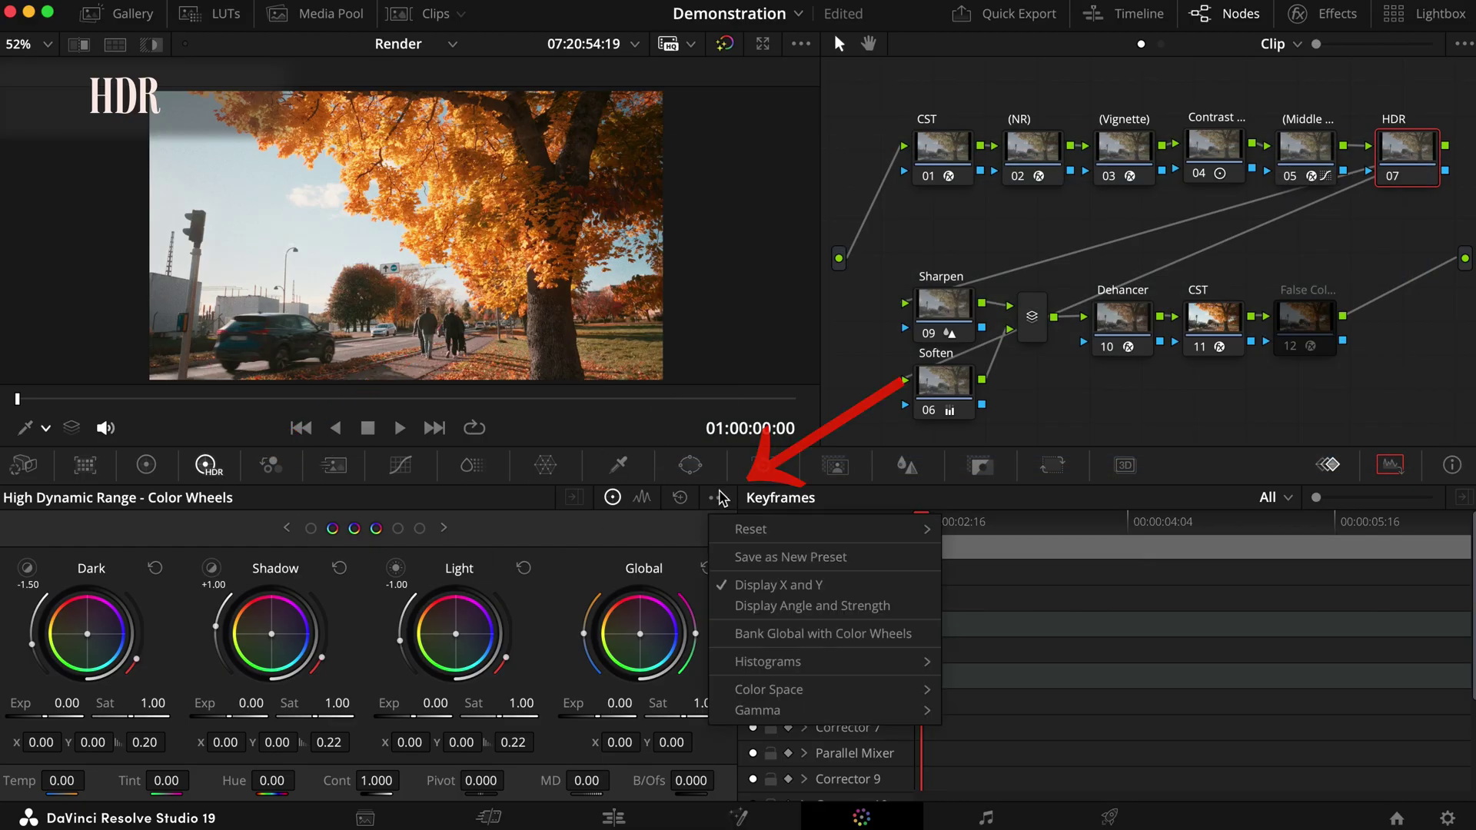
pyautogui.click(1065, 309)
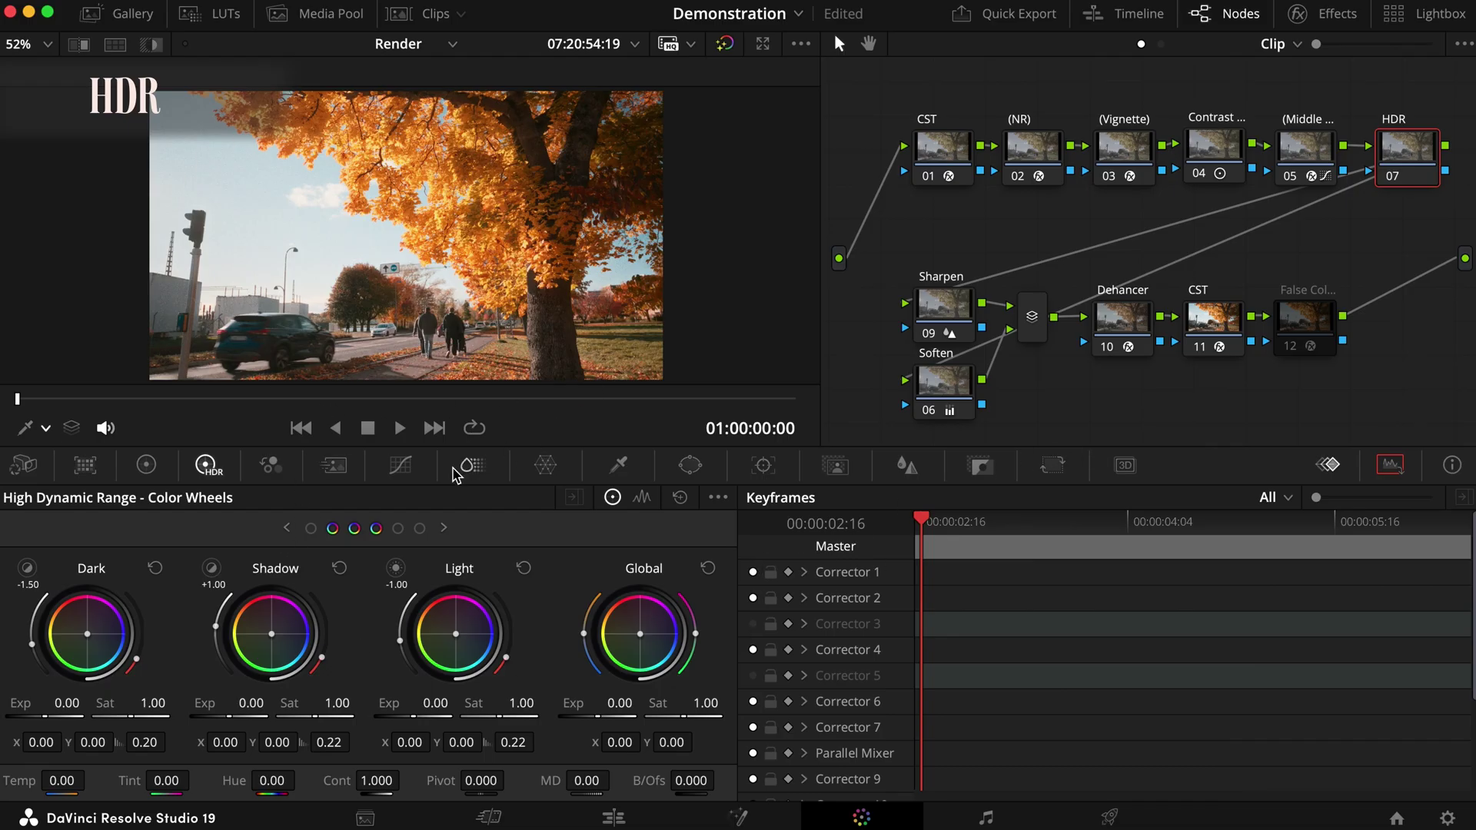
pyautogui.click(252, 704)
pyautogui.write('0.2')
pyautogui.click(1290, 346)
# - Lower the HDR Light exposure to -0.20 and switch the primaries to Log Wheels
pyautogui.click(438, 704)
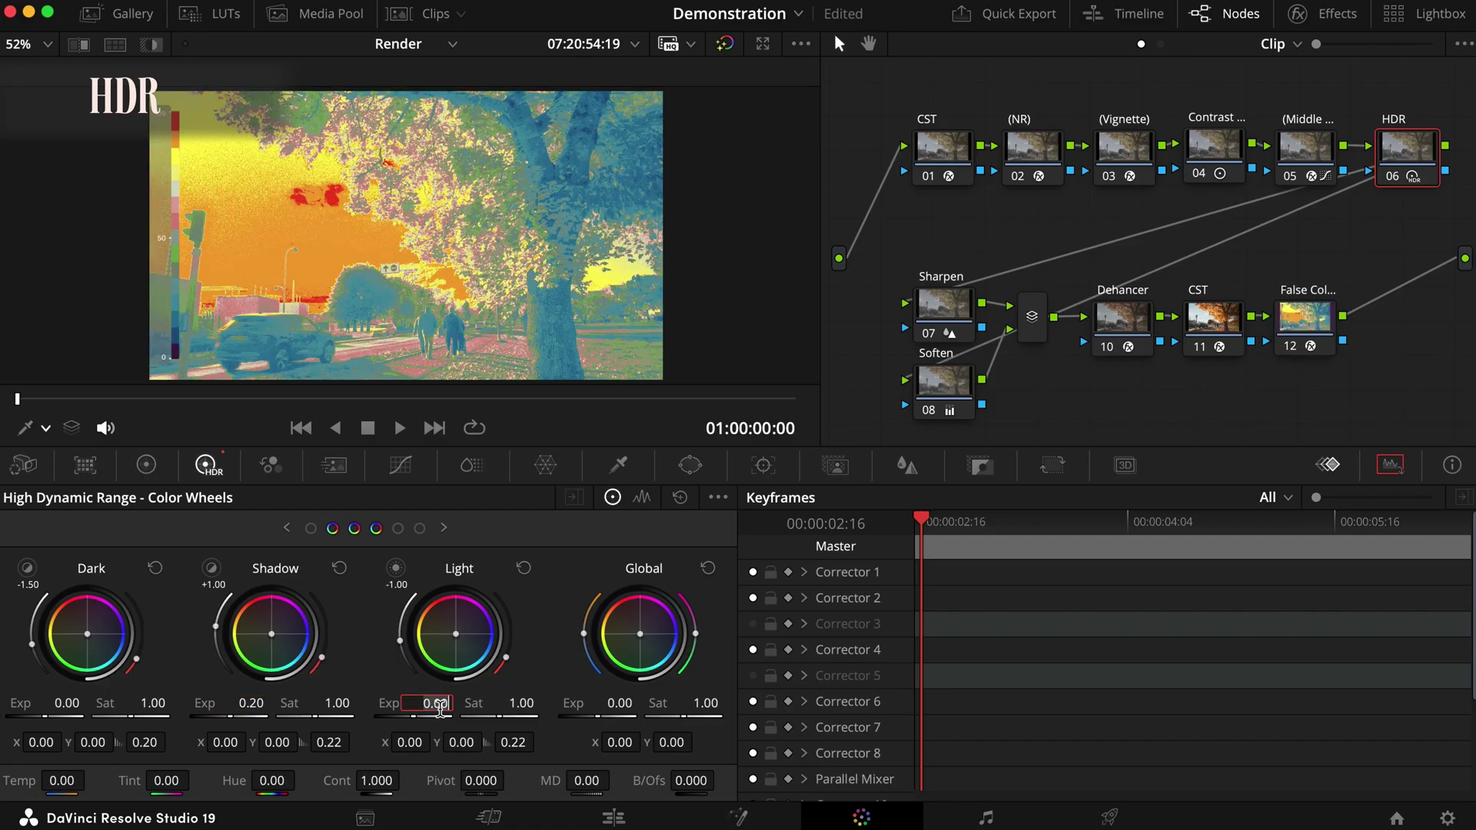
pyautogui.write('-0.2')
pyautogui.press('Return')
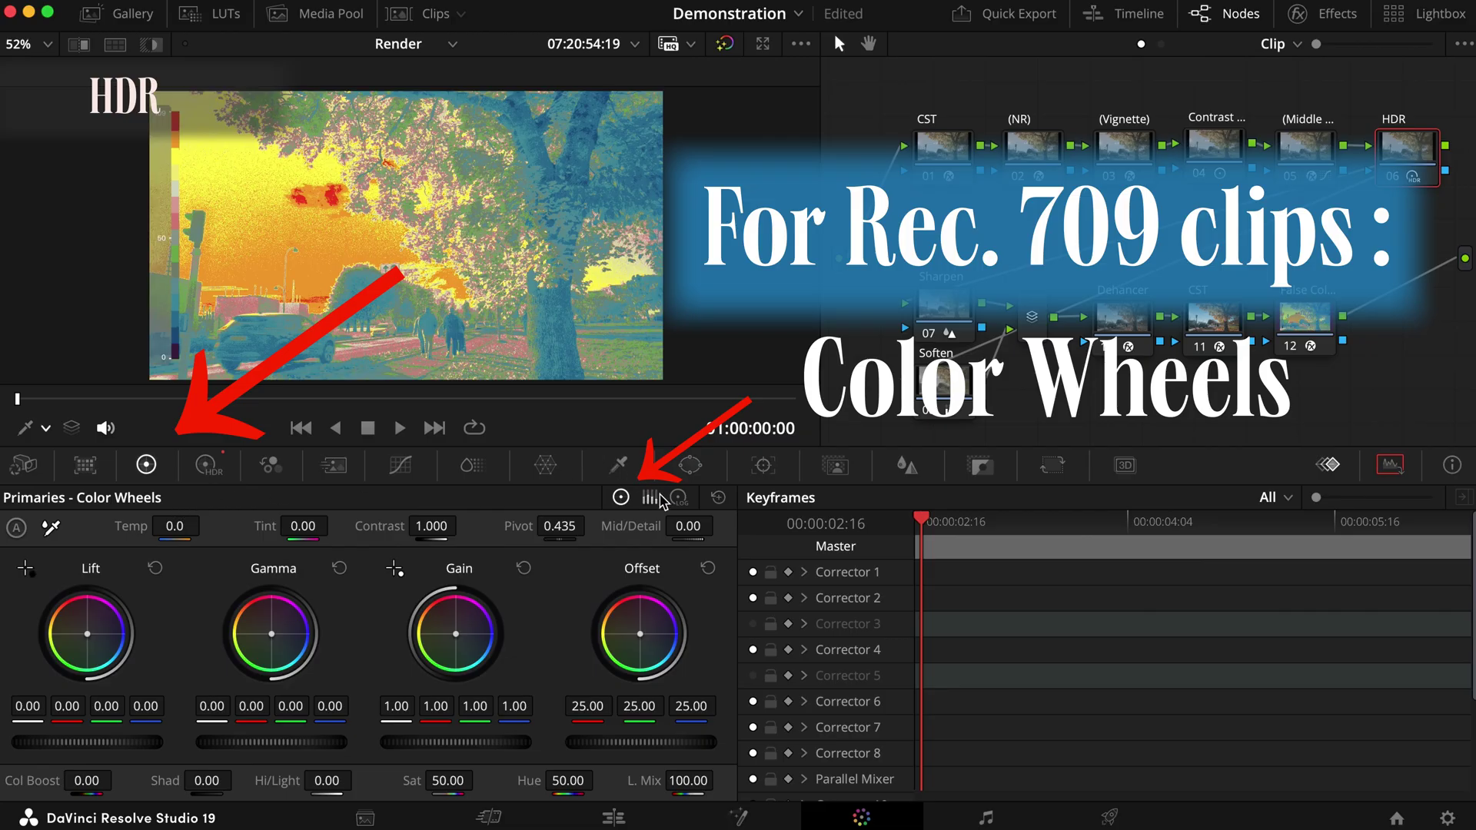
pyautogui.click(678, 497)
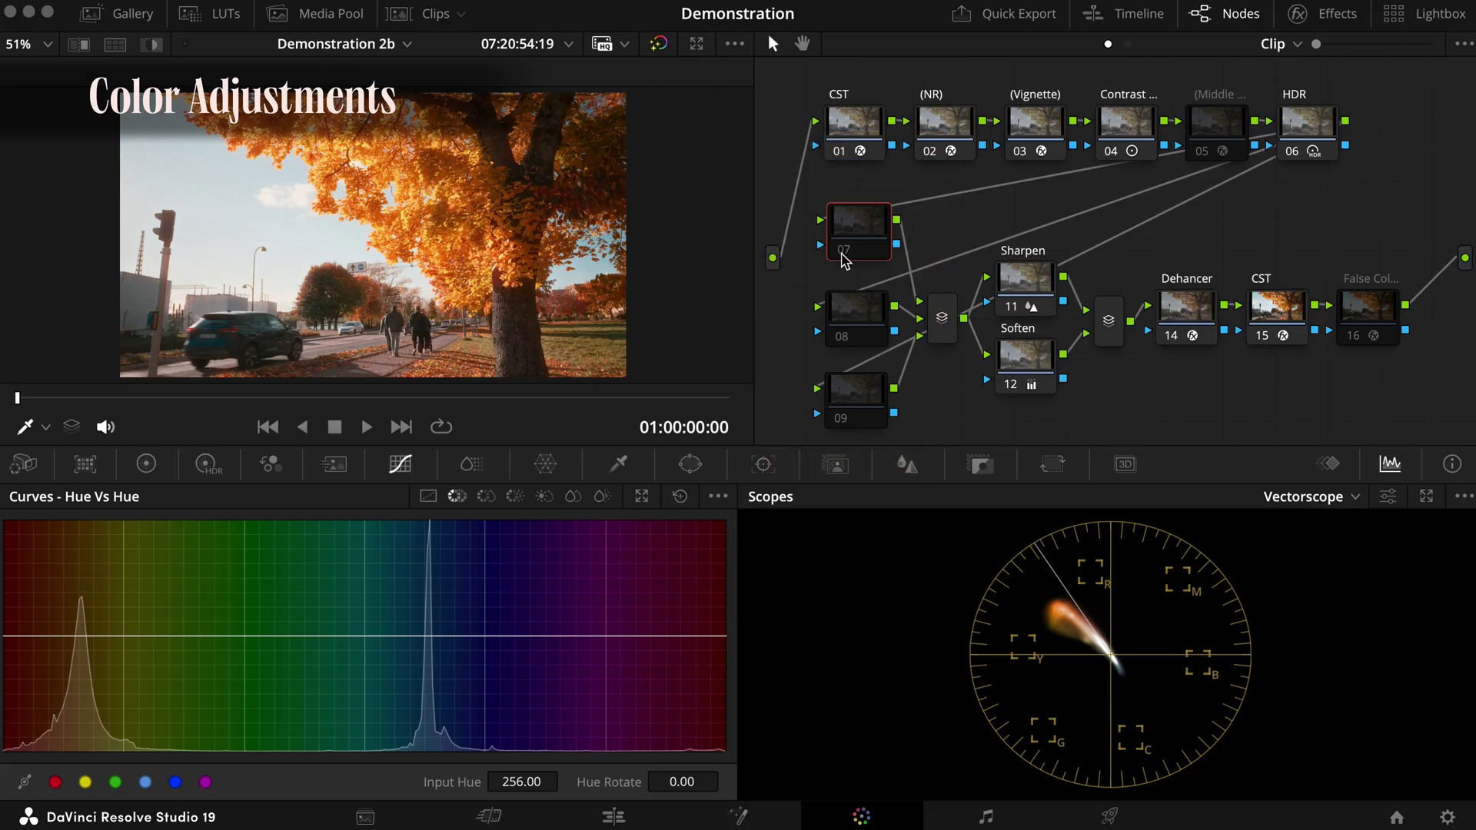
# - Turn node 07 back on and label it 'Colors'
pyautogui.click(843, 252)
pyautogui.rightClick(894, 273)
pyautogui.press('Escape')
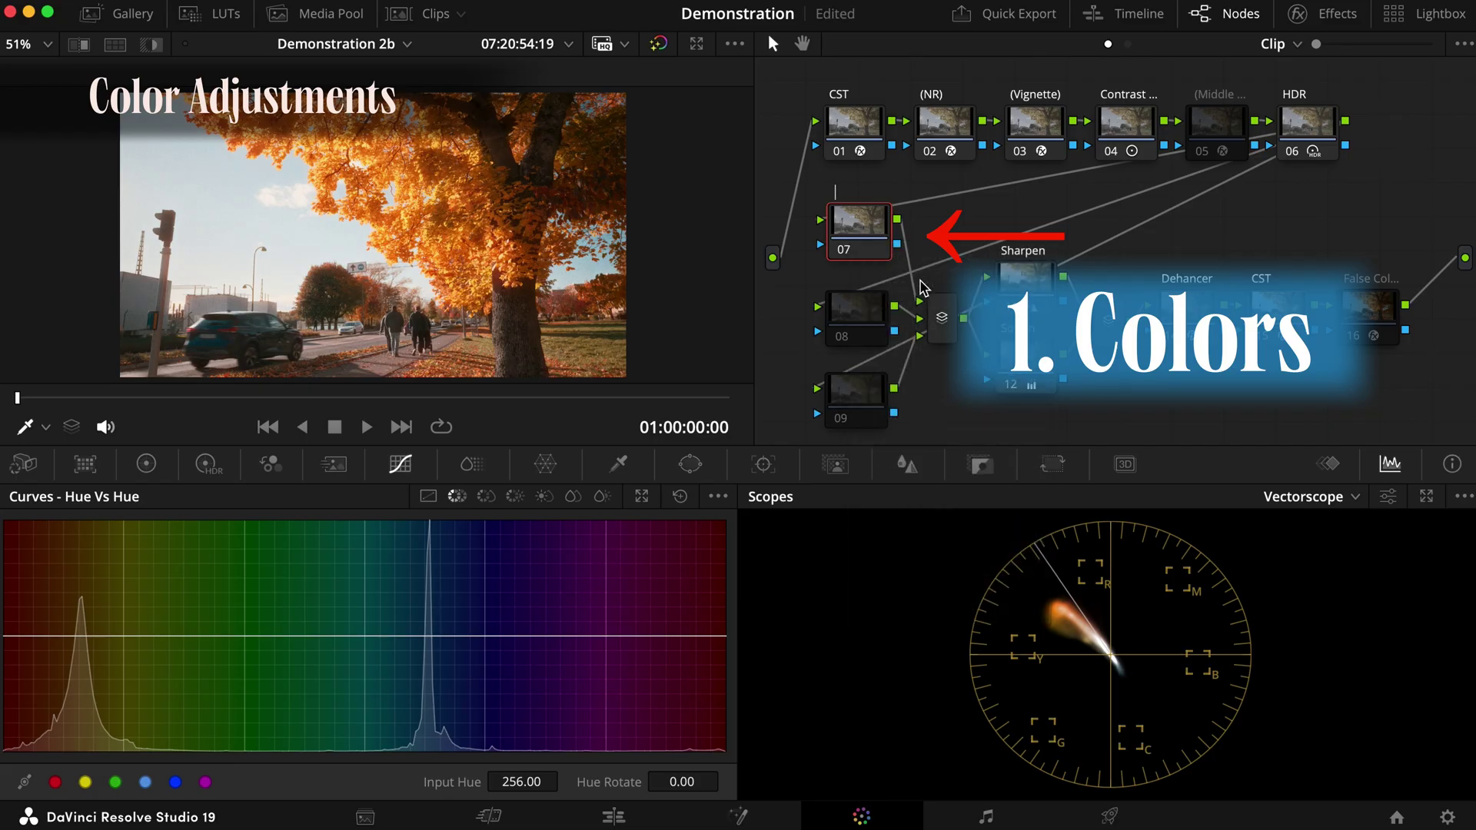
pyautogui.write('Colors')
pyautogui.press('Return')
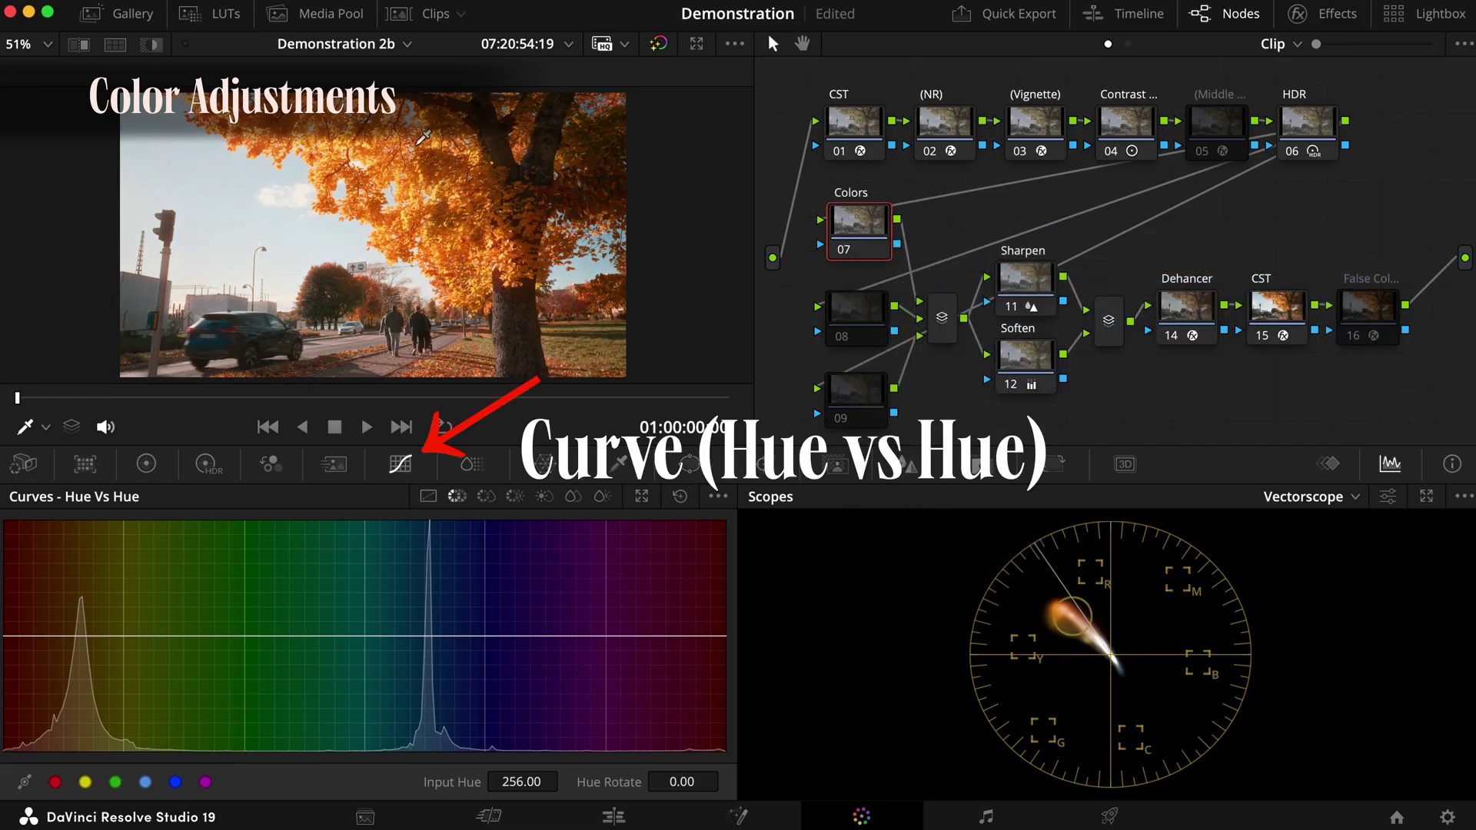
# - Test shifting the orange foliage hue toward pink on Hue vs Hue, then reset the curve flat
pyautogui.click(298, 194)
pyautogui.moveTo(67, 635)
pyautogui.mouseDown()
pyautogui.moveTo(67, 538)
pyautogui.moveTo(66, 702)
pyautogui.moveTo(66, 568)
pyautogui.moveTo(70, 579)
pyautogui.mouseUp()
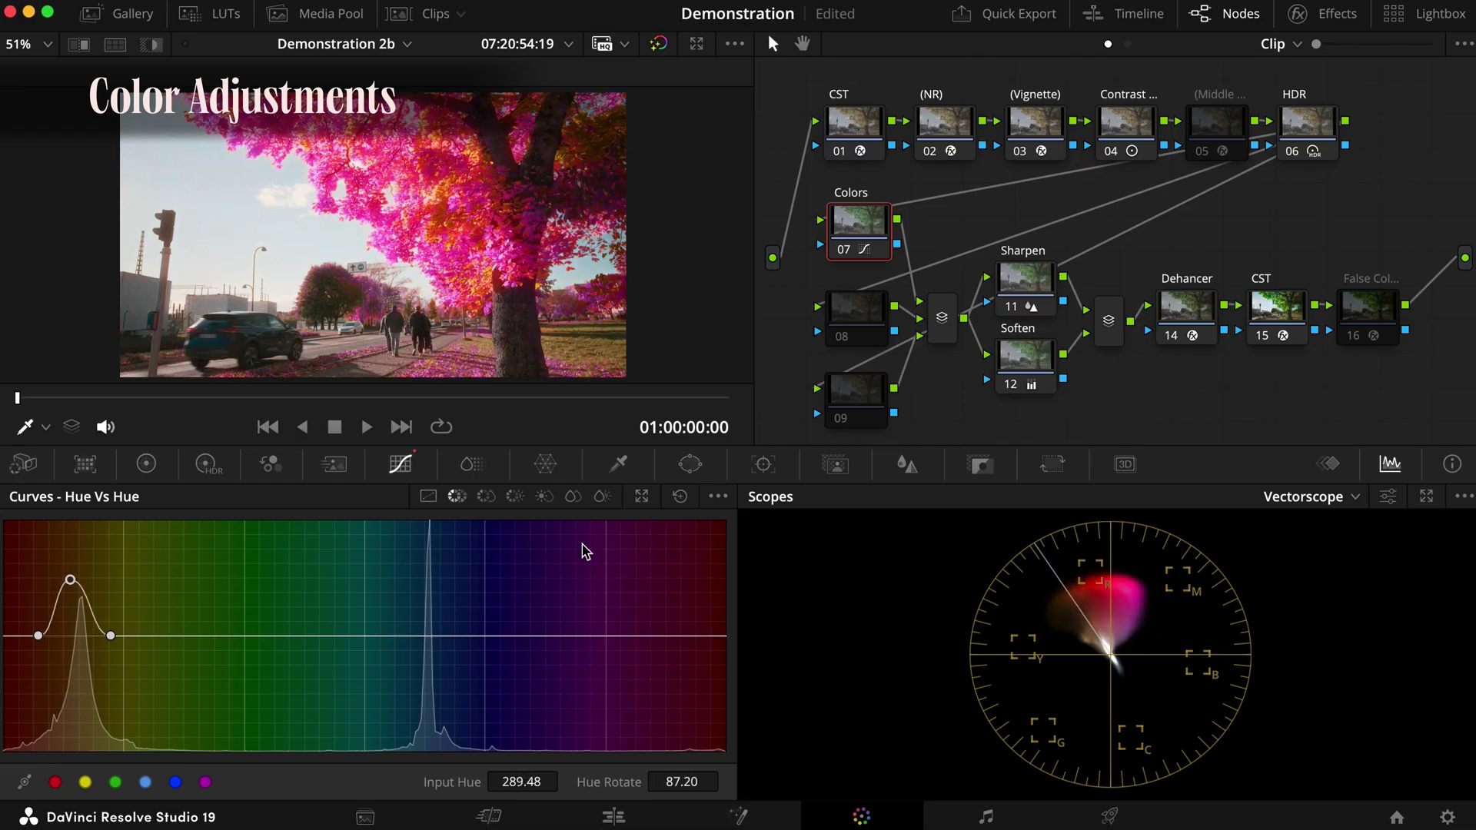
pyautogui.click(680, 495)
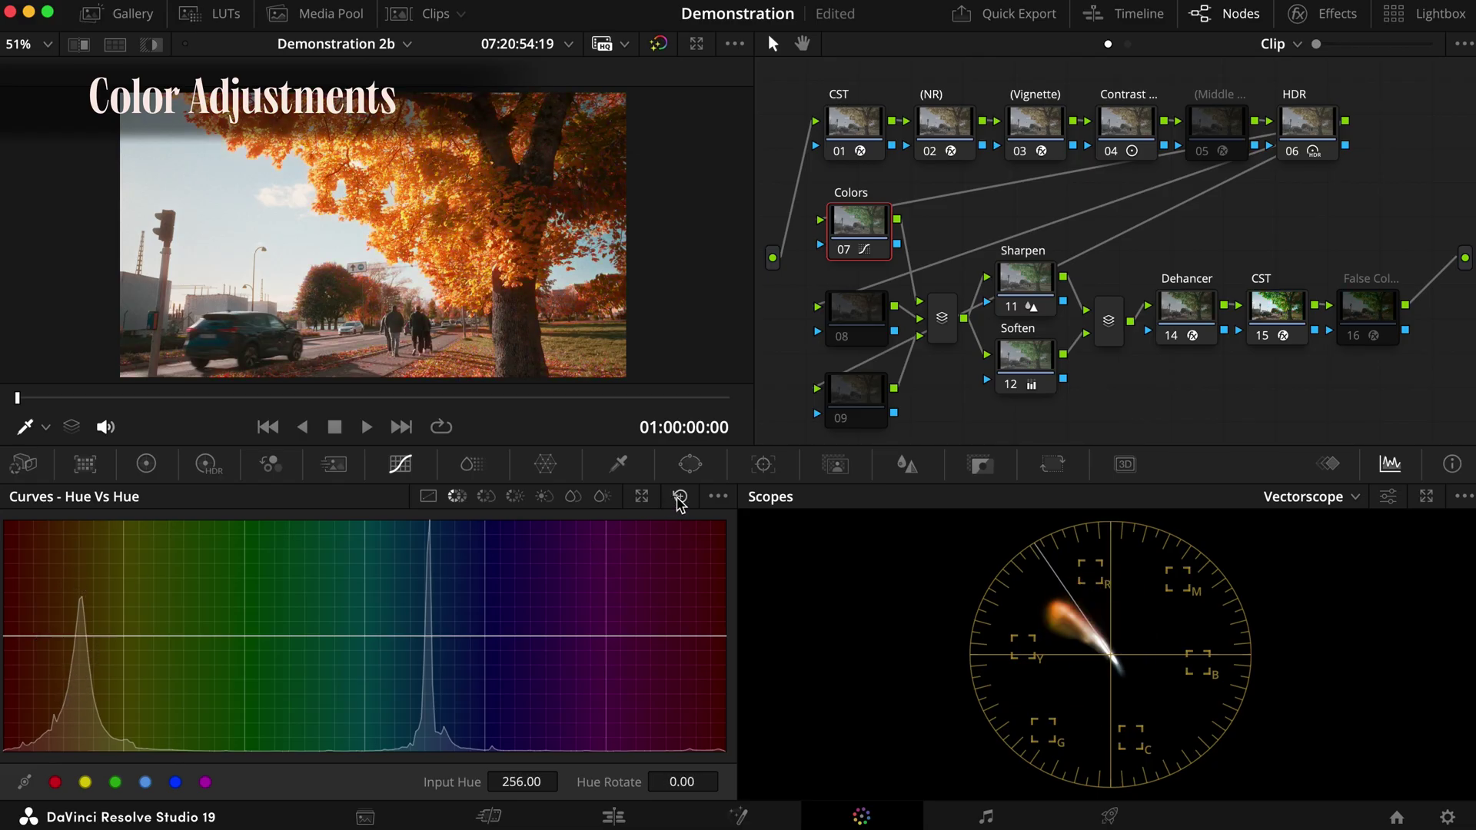
# - Label node 08 'Color Slice' and bring up its ColorSlice controls
pyautogui.rightClick(841, 341)
pyautogui.click(913, 365)
pyautogui.write('C')
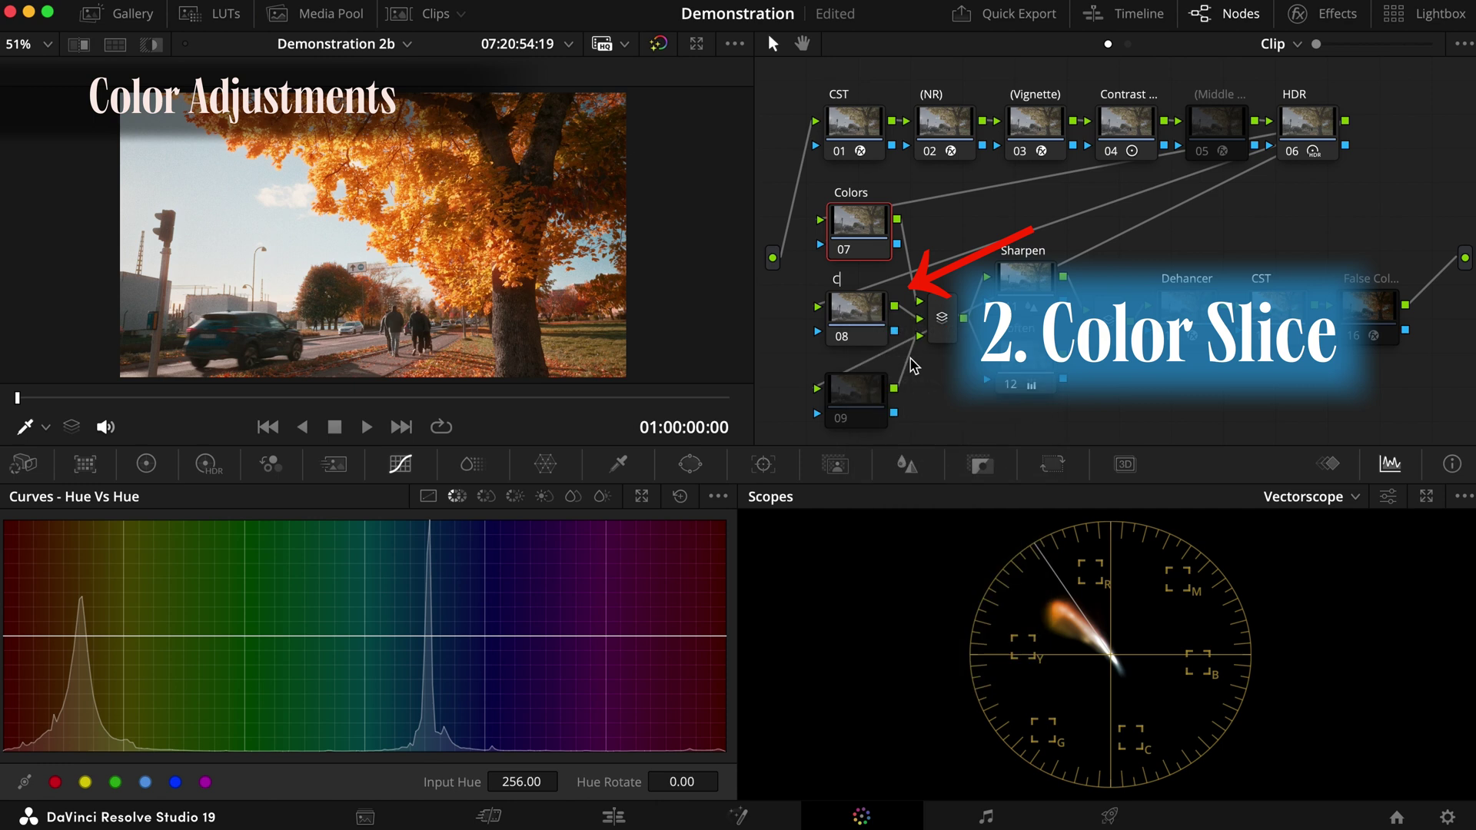
pyautogui.write('olor Slice')
pyautogui.press('Return')
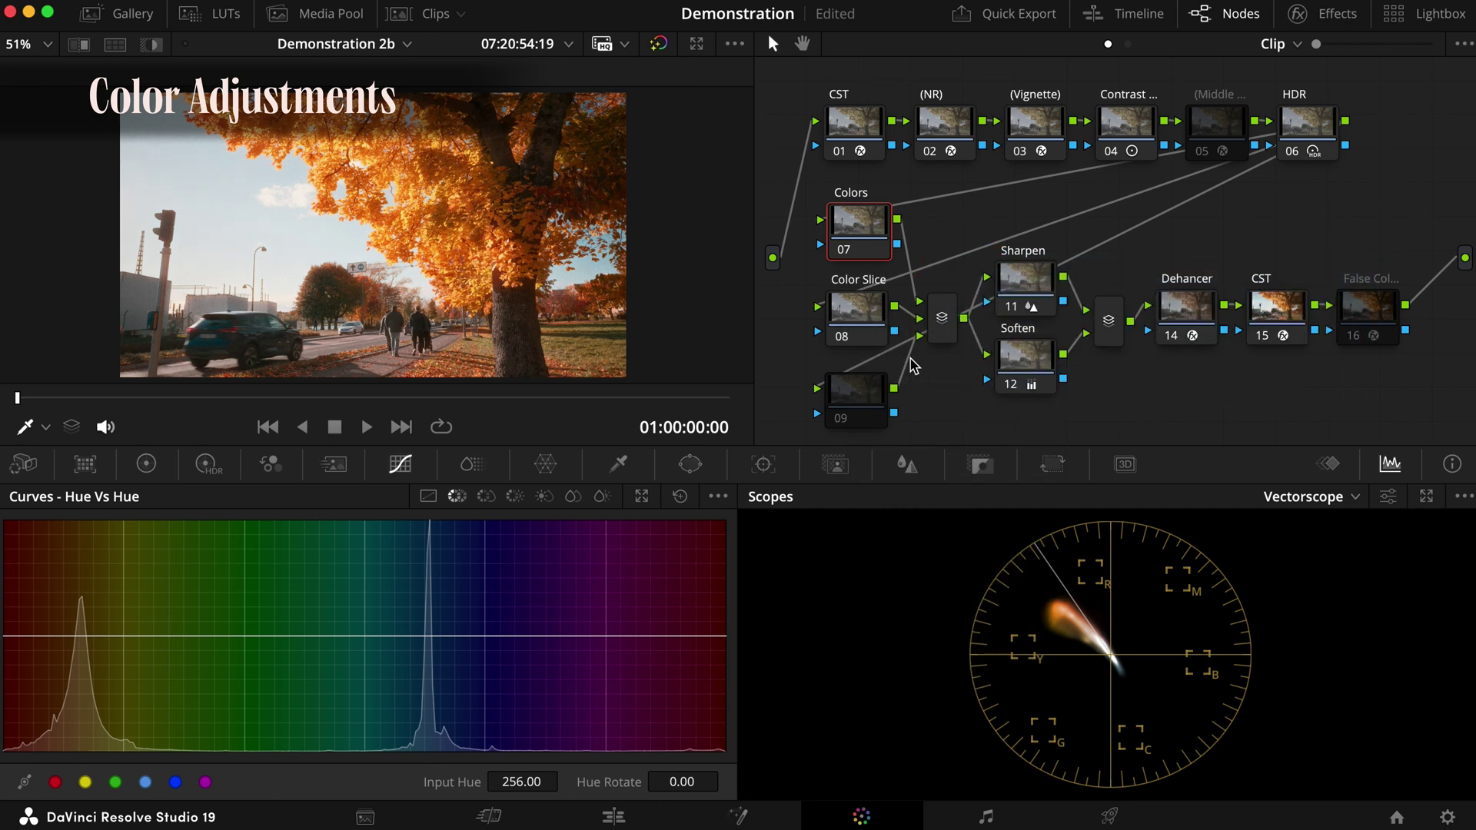
pyautogui.click(472, 463)
# - Shift the Skin slice hue, raise its first slider to 1.00, then reset the hue and ColorSlice adjustments
pyautogui.moveTo(165, 676)
pyautogui.mouseDown()
pyautogui.moveTo(130, 676)
pyautogui.moveTo(153, 673)
pyautogui.mouseUp()
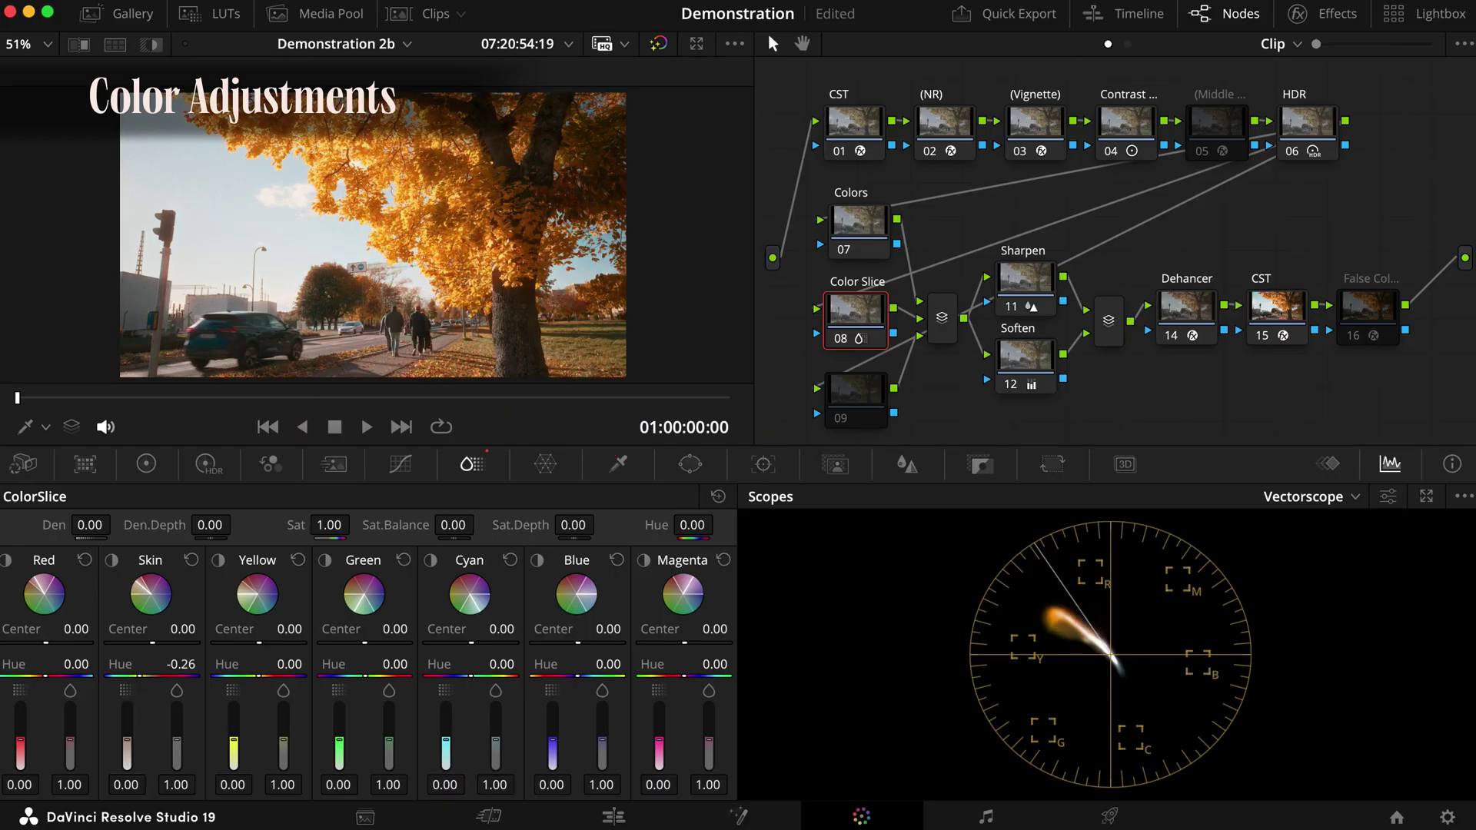
pyautogui.moveTo(127, 746); pyautogui.dragTo(127, 709)
pyautogui.doubleClick(131, 666)
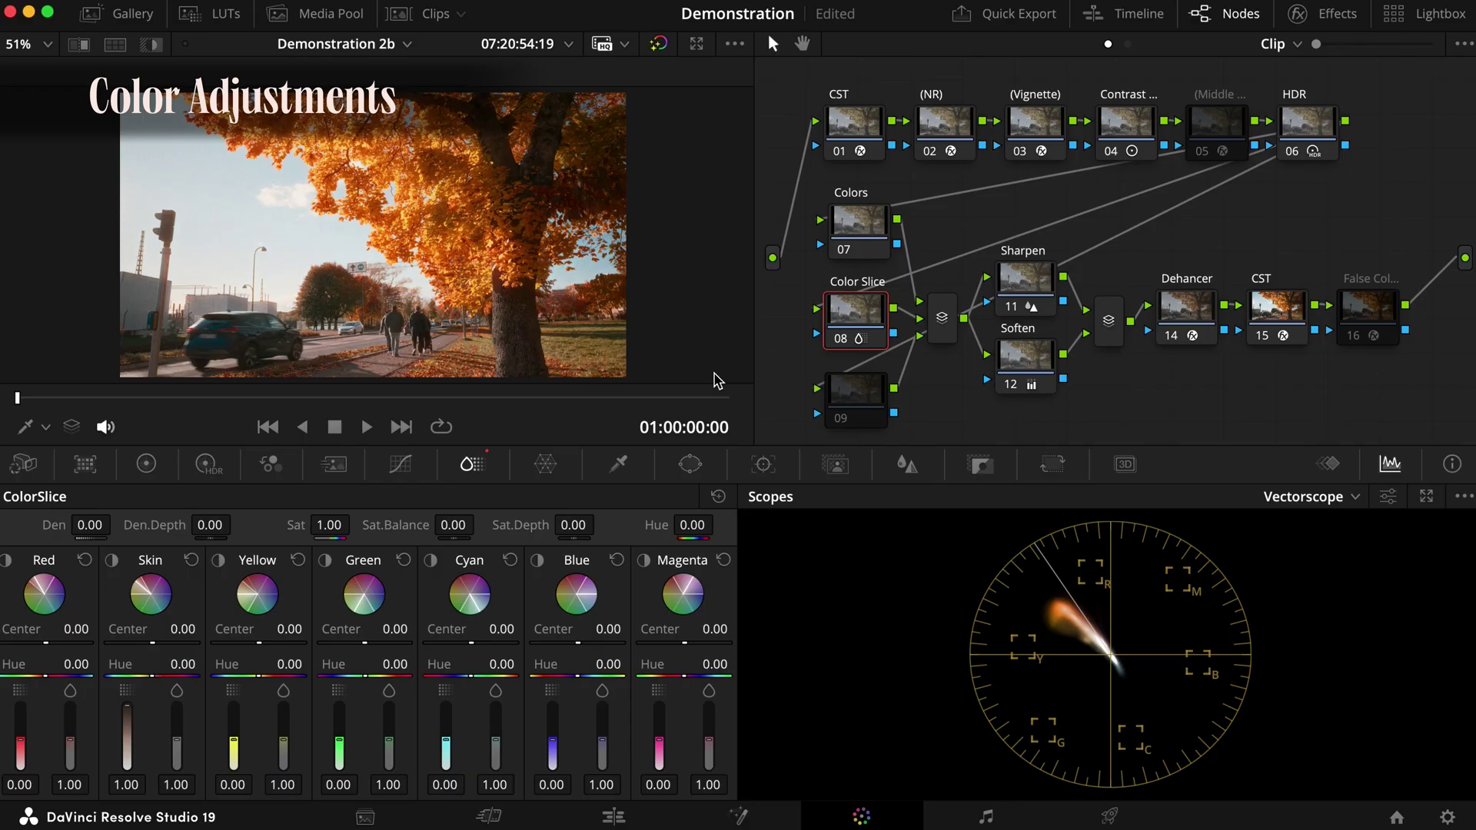
pyautogui.click(719, 497)
# - Label node 09 'Color Warp', select it and show the Color Warper controls
pyautogui.rightClick(861, 399)
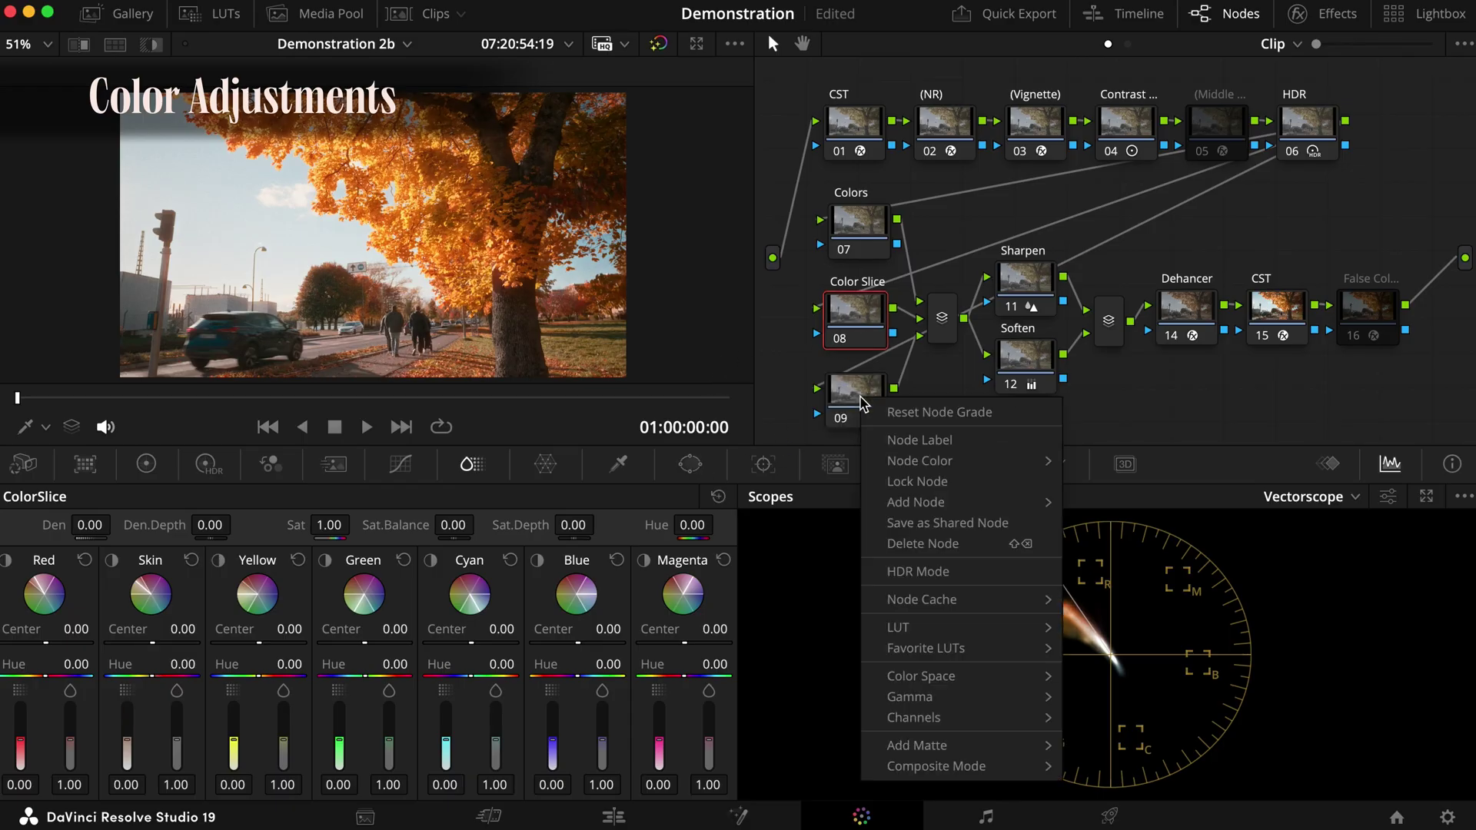
pyautogui.click(892, 439)
pyautogui.write('Color Warp')
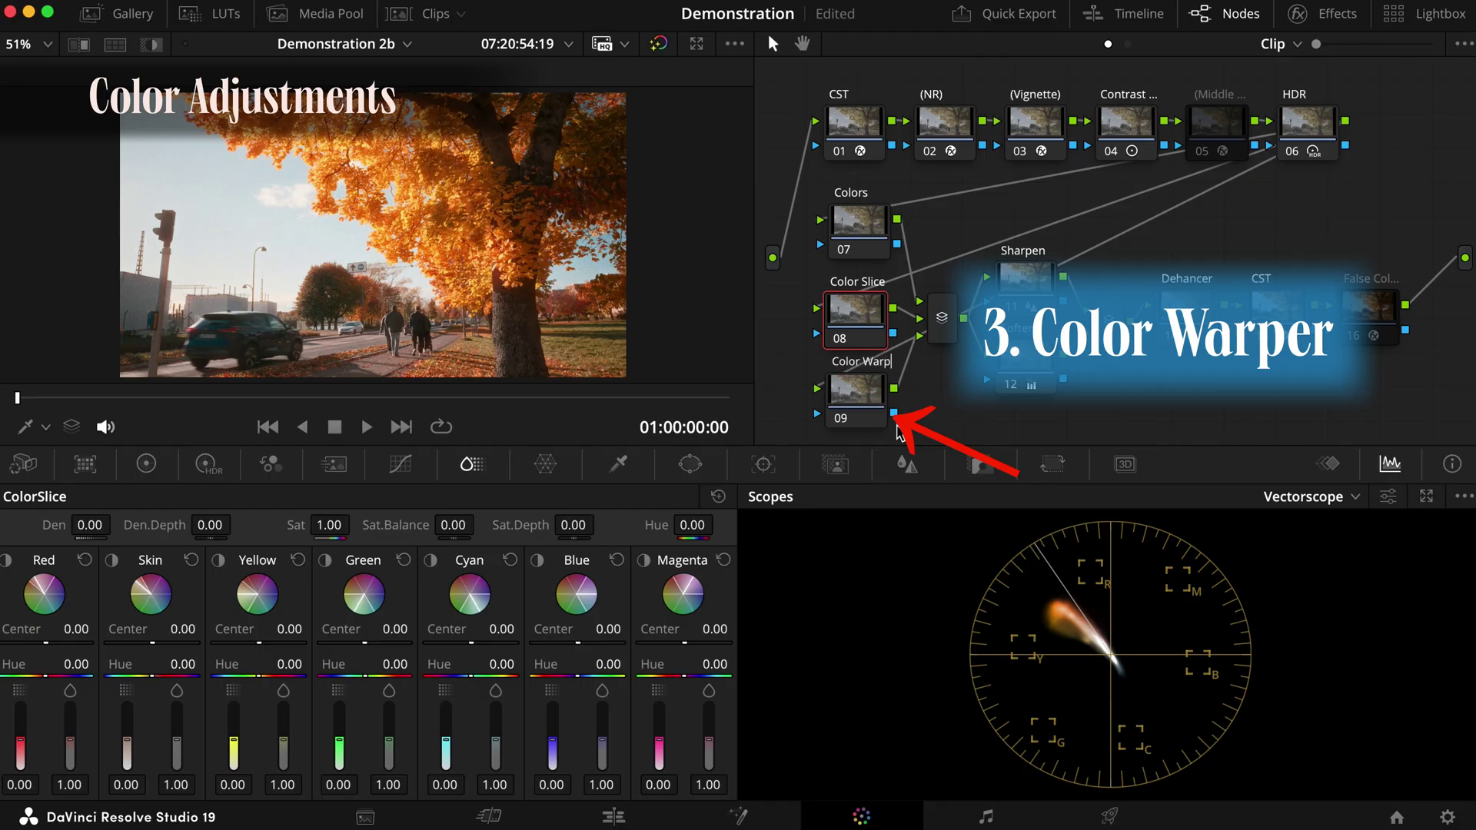
pyautogui.press('Return')
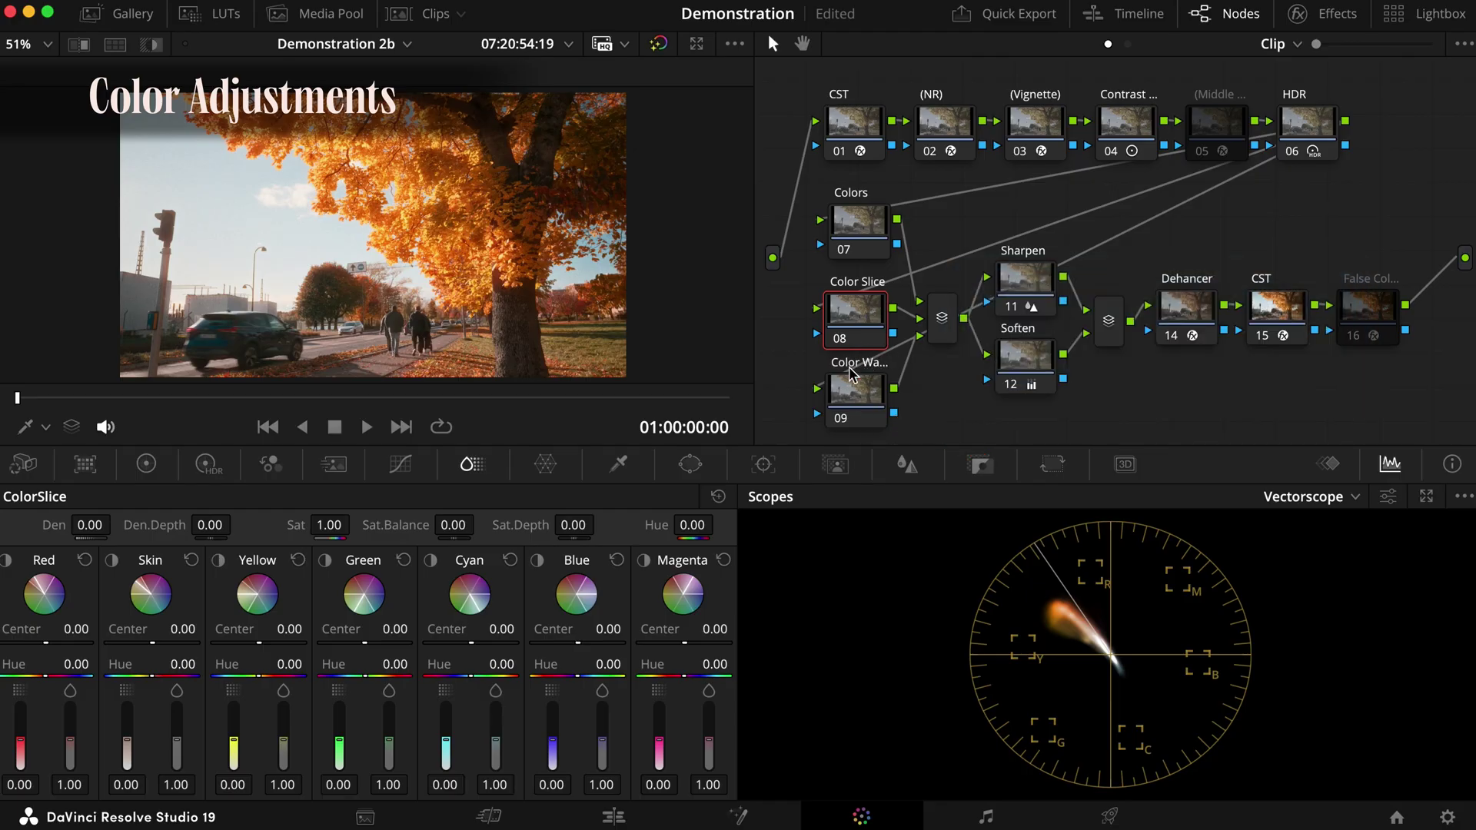
pyautogui.click(855, 392)
pyautogui.click(544, 465)
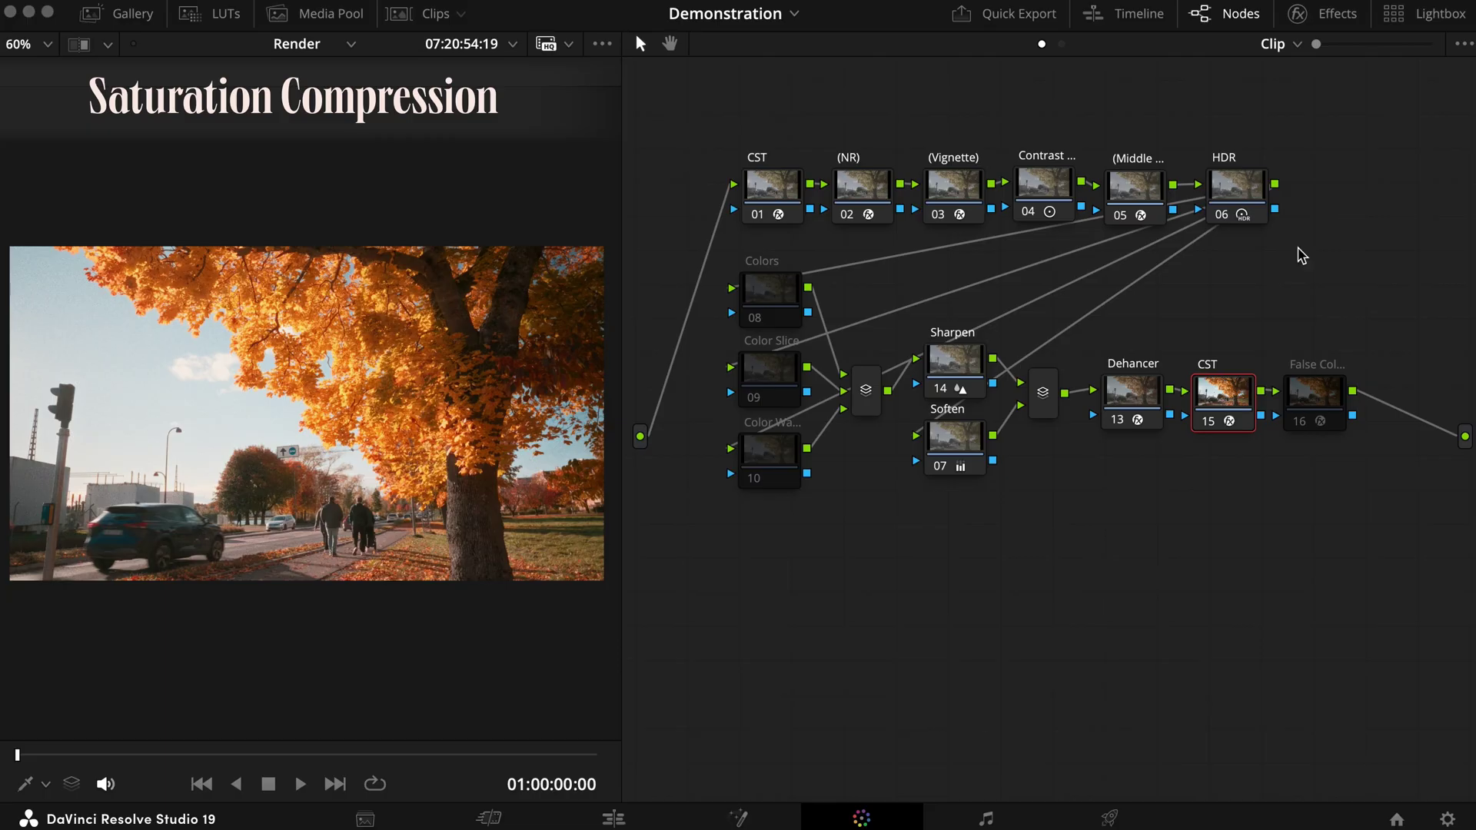
# - Review the CST node's color space transform settings, hide them, and open a floating vectorscope window
pyautogui.click(1334, 13)
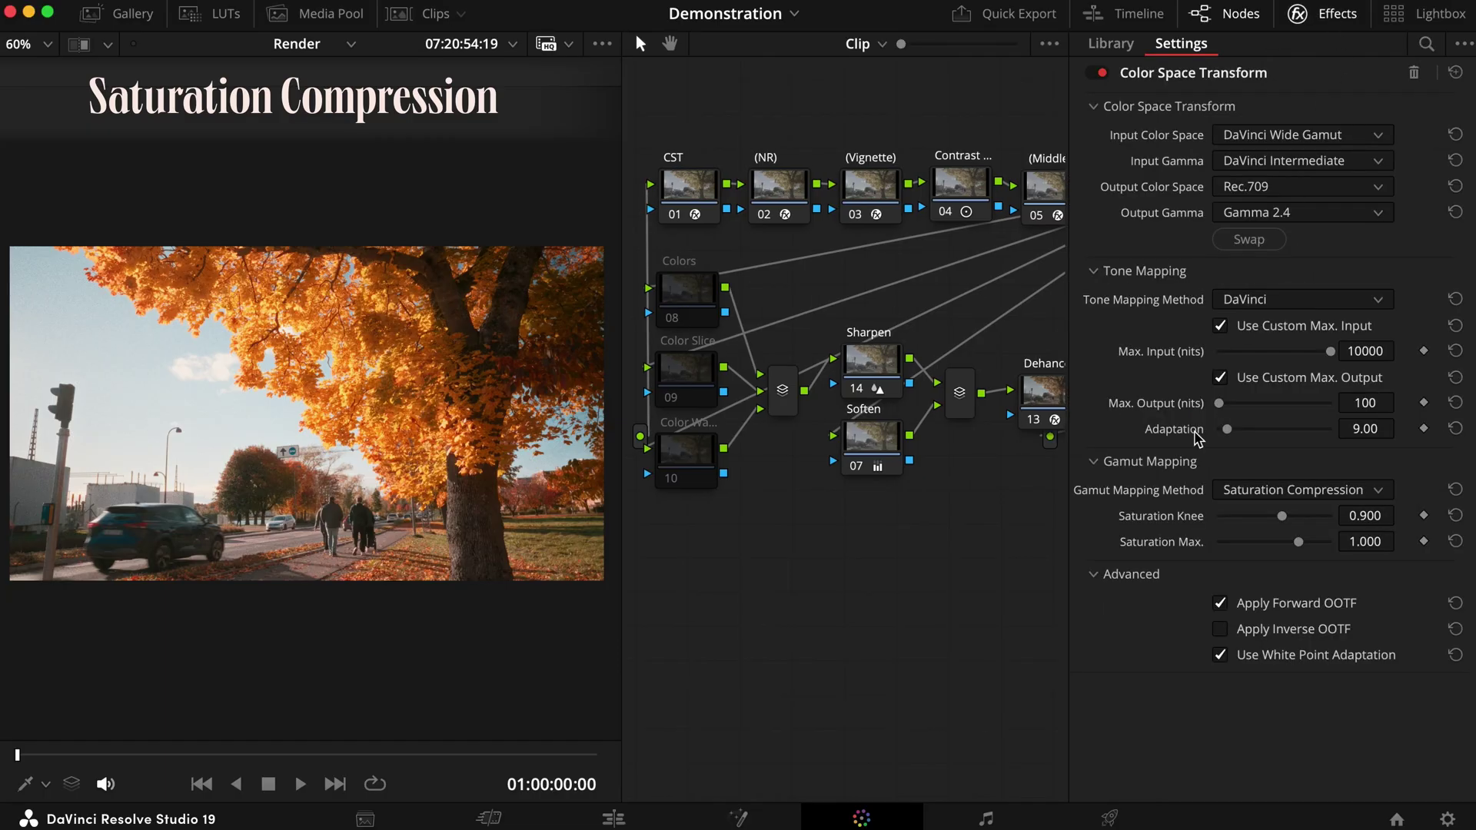
pyautogui.click(1303, 13)
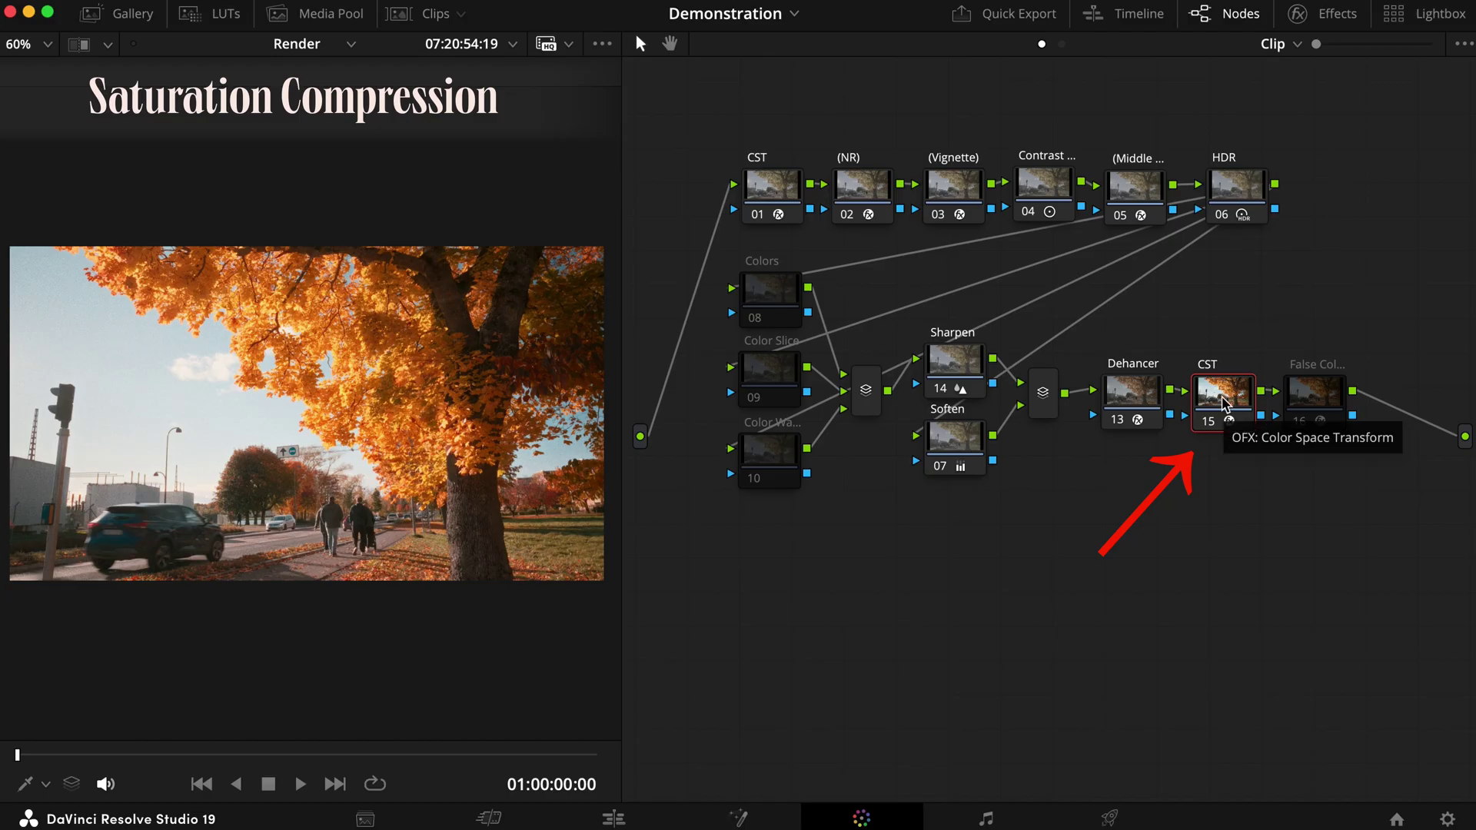
pyautogui.press('super+shift+w')
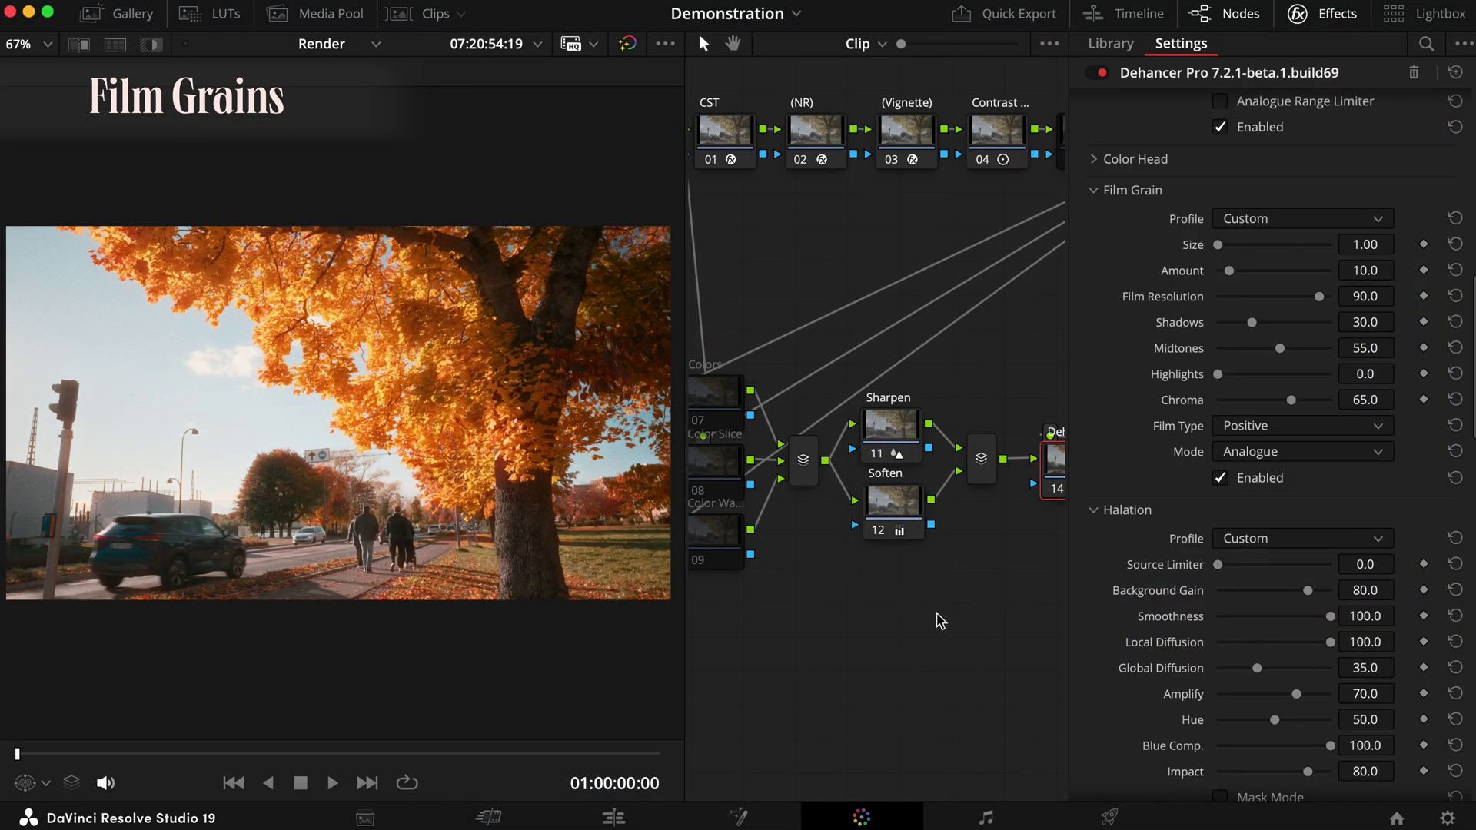
# - Restore the Scopes window showing Parade and Waveform from the Dock
pyautogui.click(1030, 818)
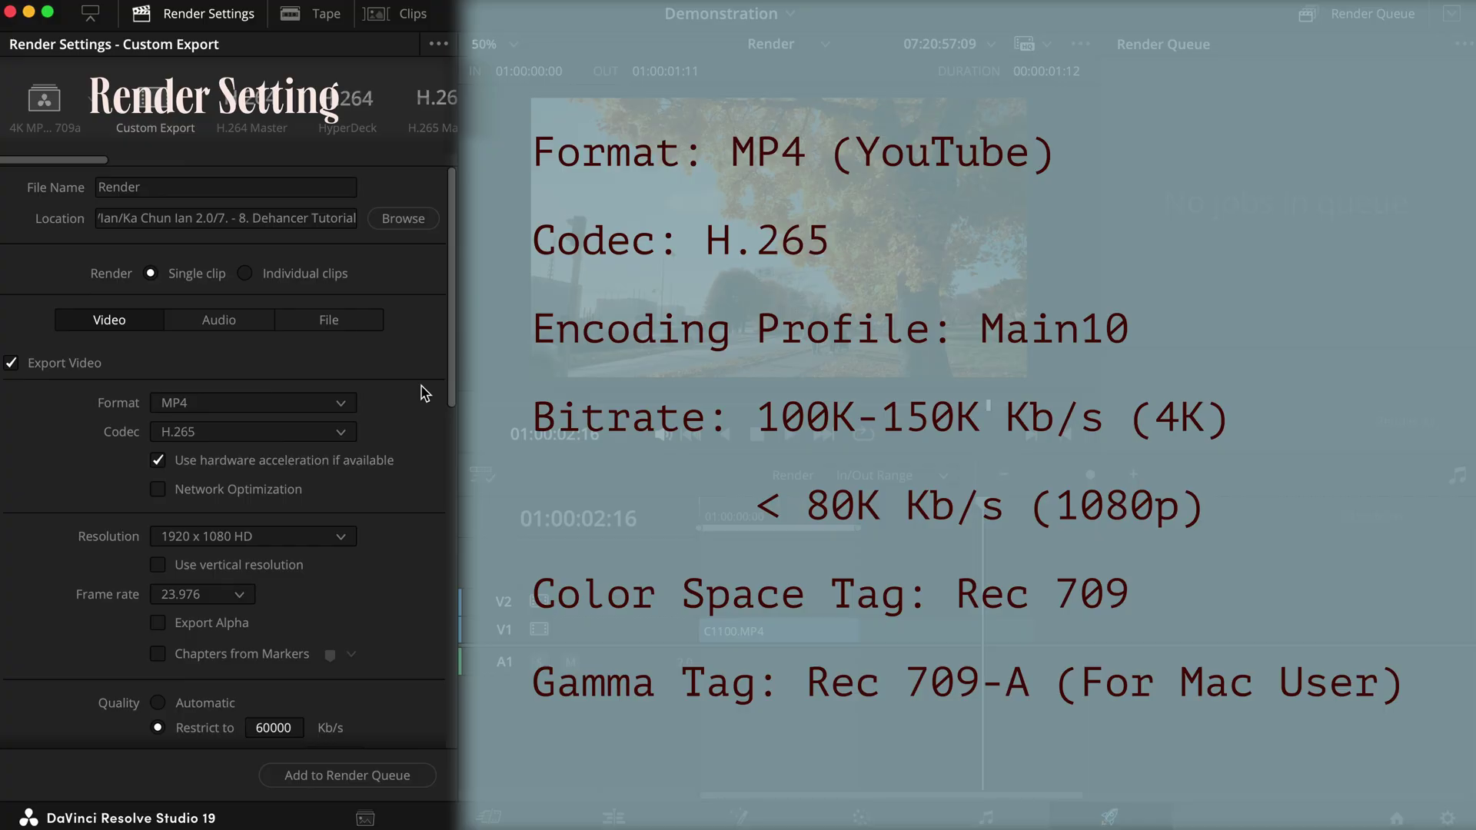
pyautogui.scroll(-5, 425, 393)
pyautogui.scroll(-3, 425, 393)
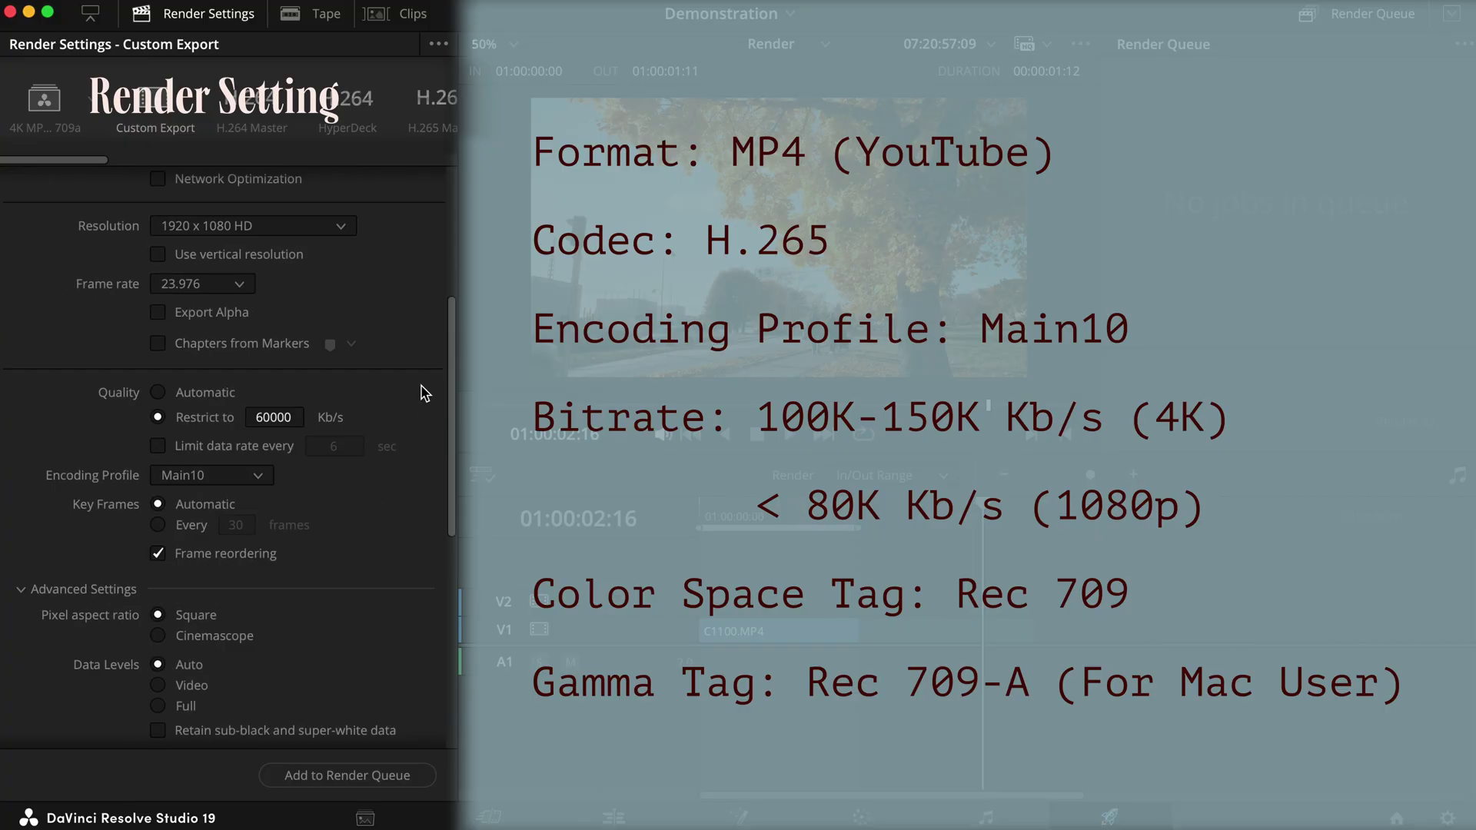
pyautogui.scroll(-3, 425, 394)
pyautogui.scroll(-5, 425, 393)
pyautogui.scroll(-4, 425, 394)
pyautogui.scroll(-2, 425, 393)
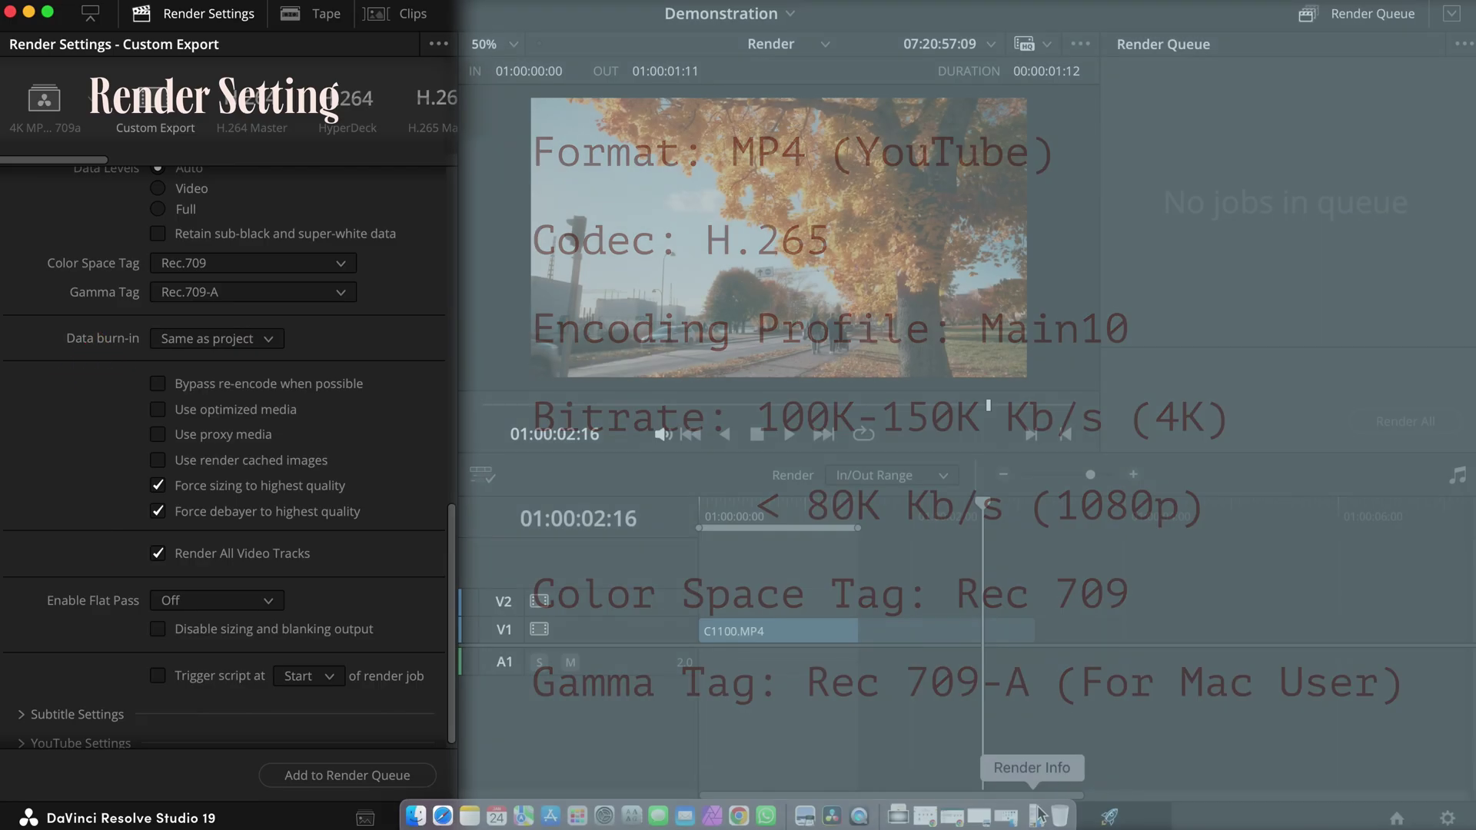
pyautogui.click(1022, 813)
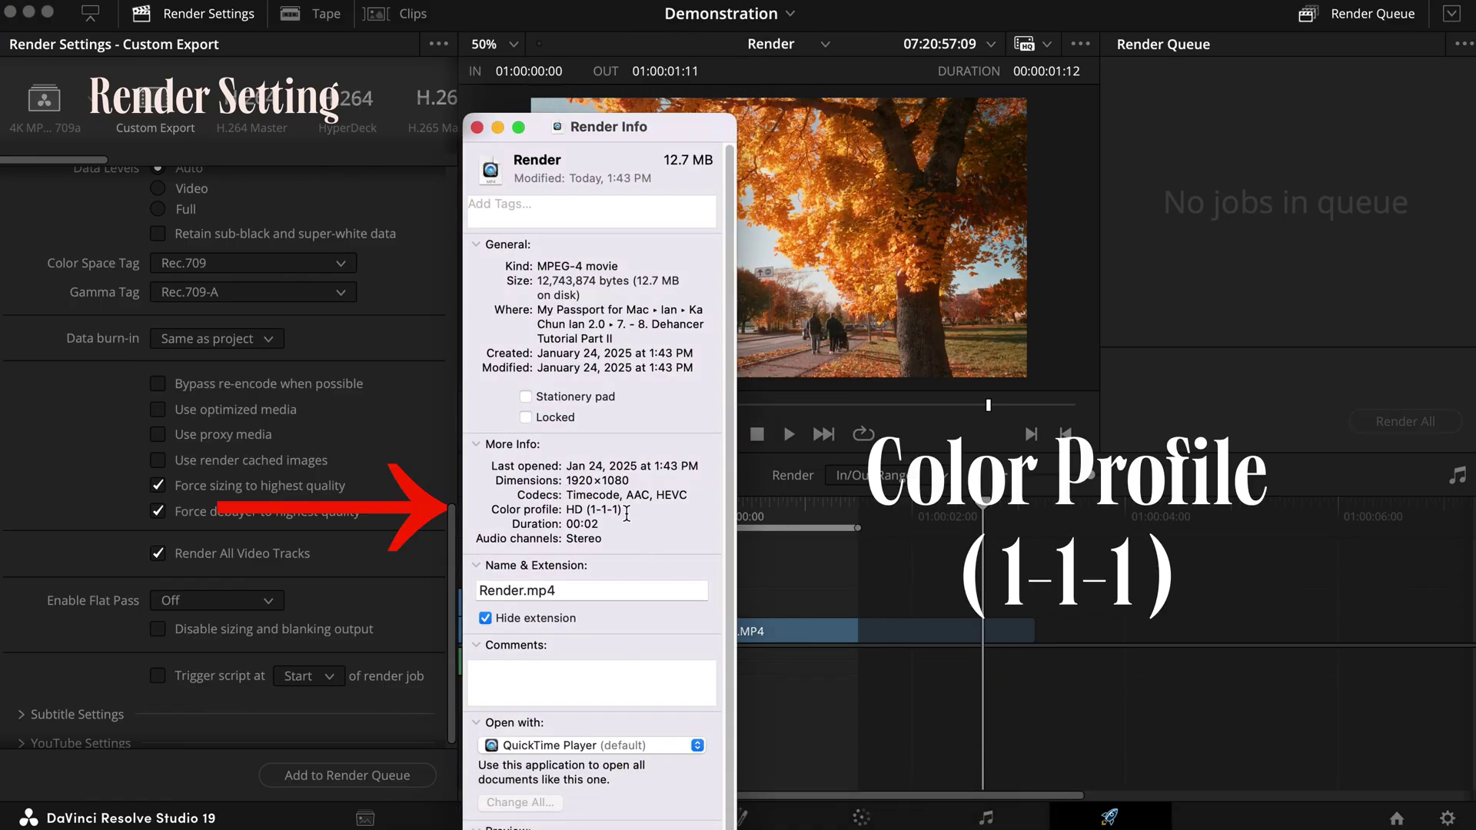
# - Highlight the 1-1-1 color profile value in Render.mp4's info window
pyautogui.moveTo(627, 514); pyautogui.dragTo(595, 509)
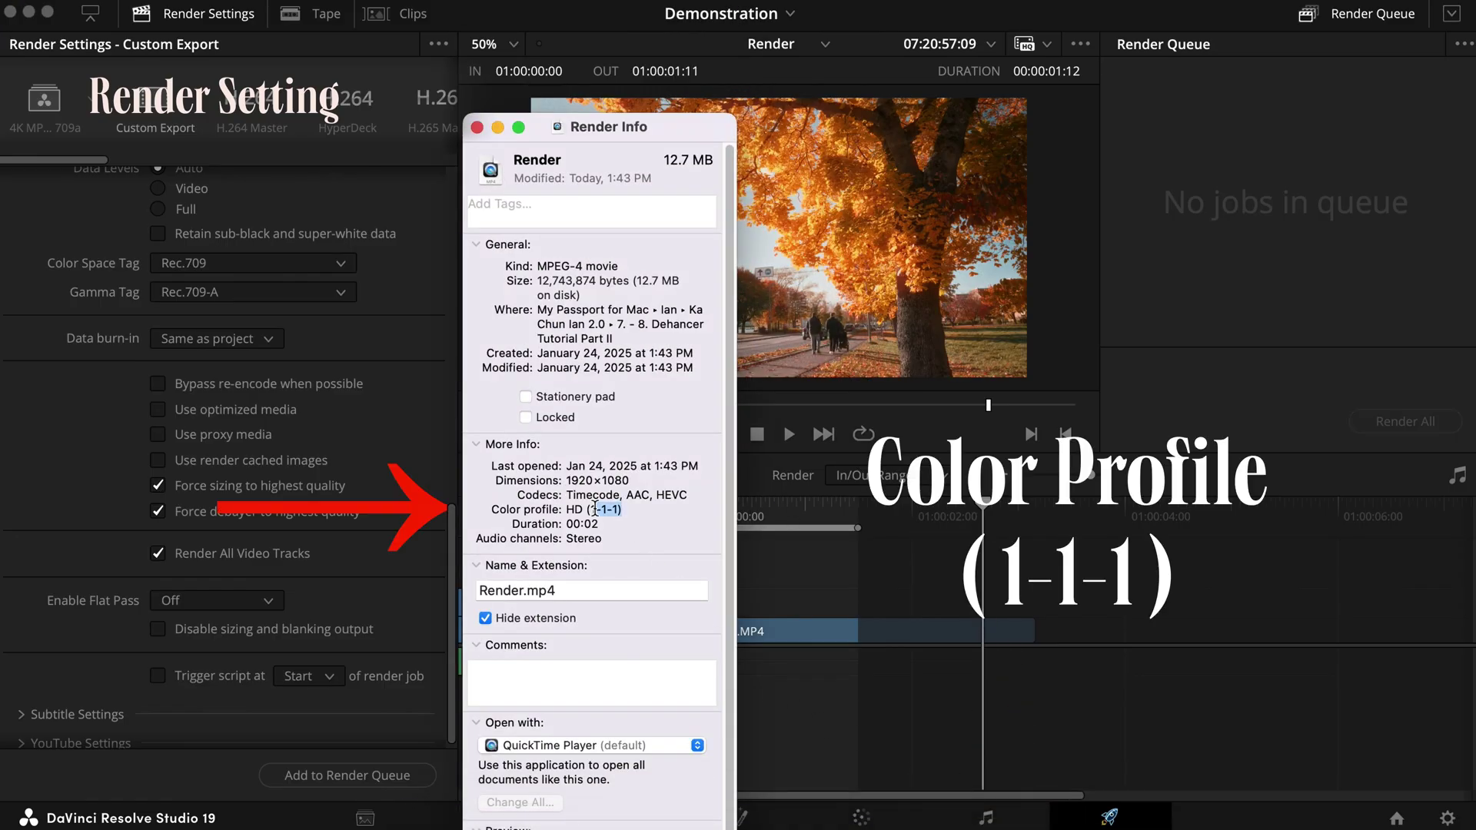